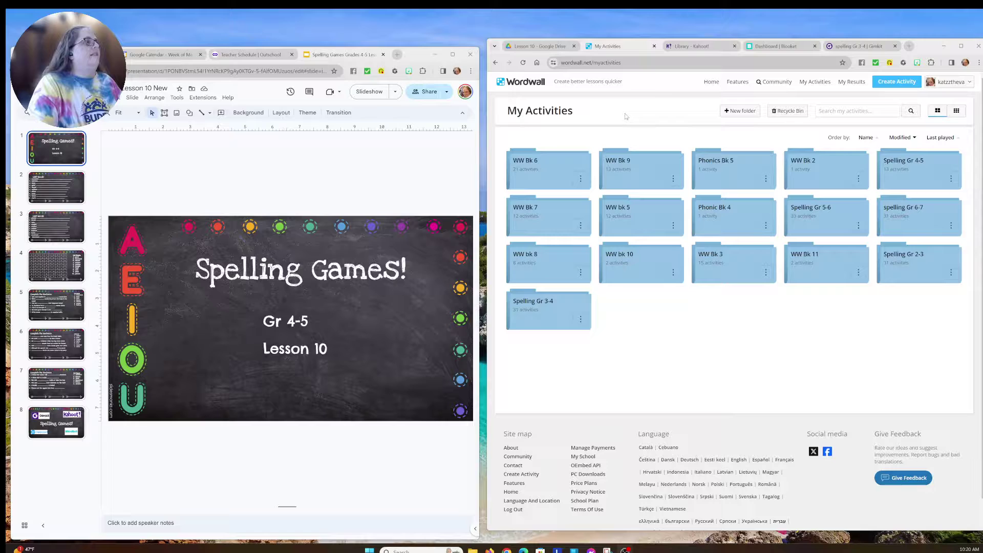
# - Go back to My Activities and open the Lesson 10 folder inside Spelling Gr 4-5
pyautogui.click(821, 83)
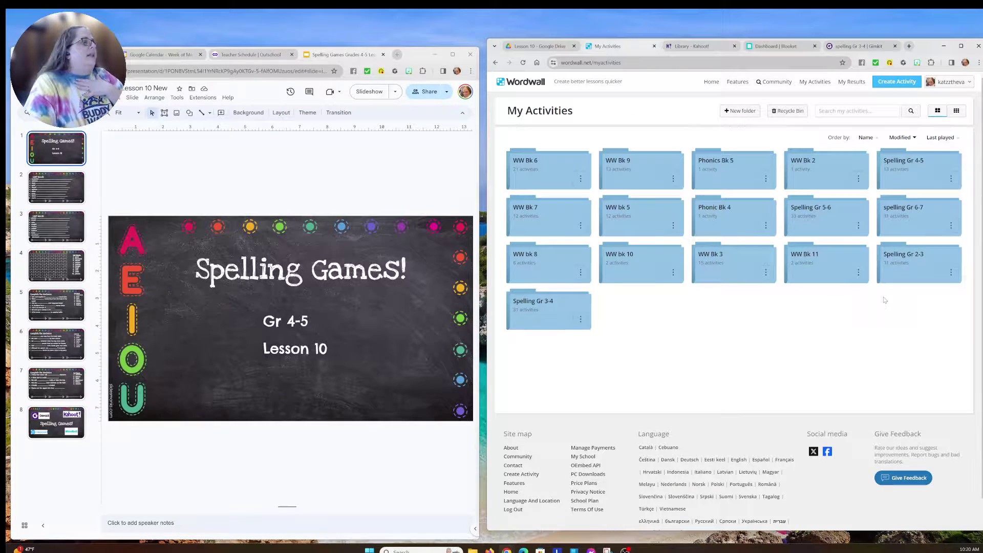
pyautogui.click(914, 173)
pyautogui.click(633, 224)
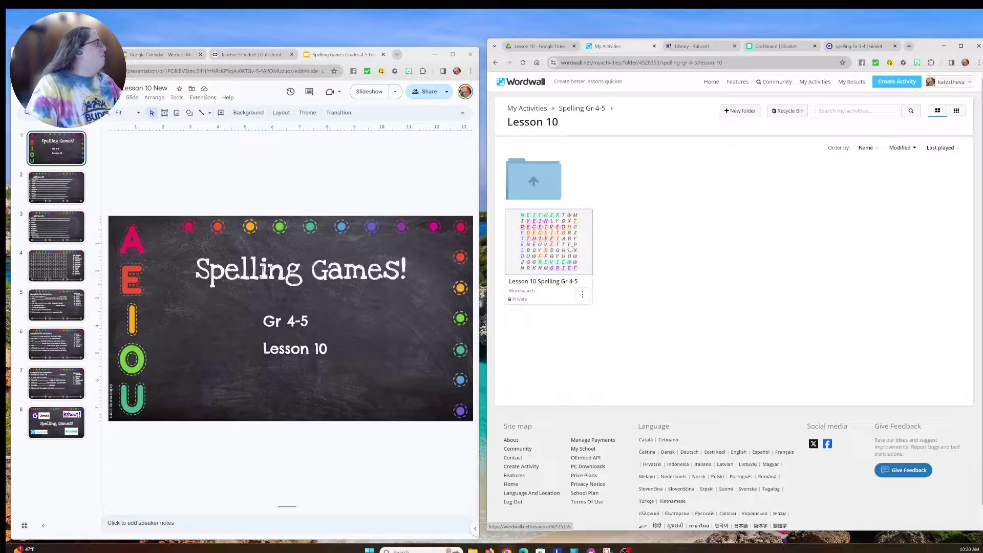
# - Flip through the word search, Complete the sentence and List Words slides, ending on the title slide
pyautogui.click(49, 270)
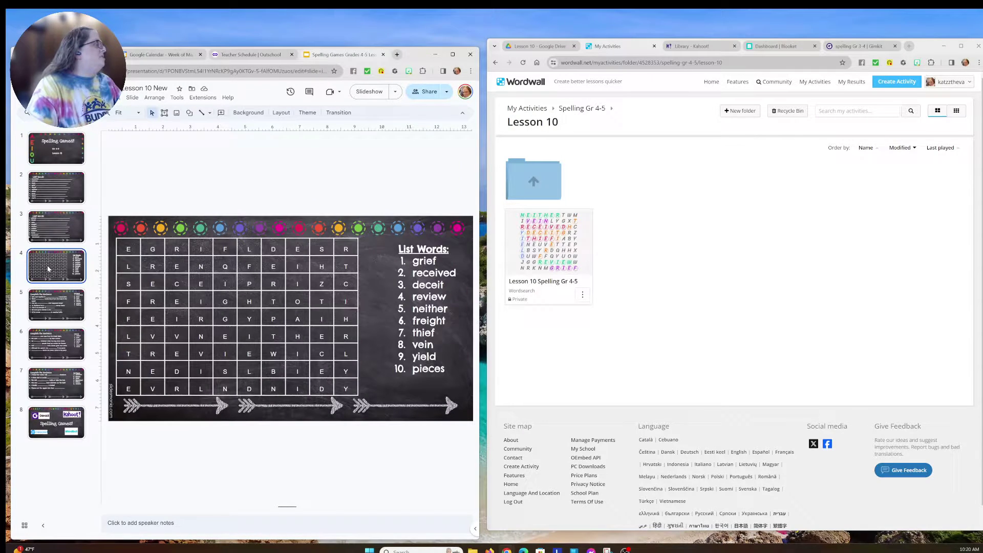
pyautogui.click(64, 305)
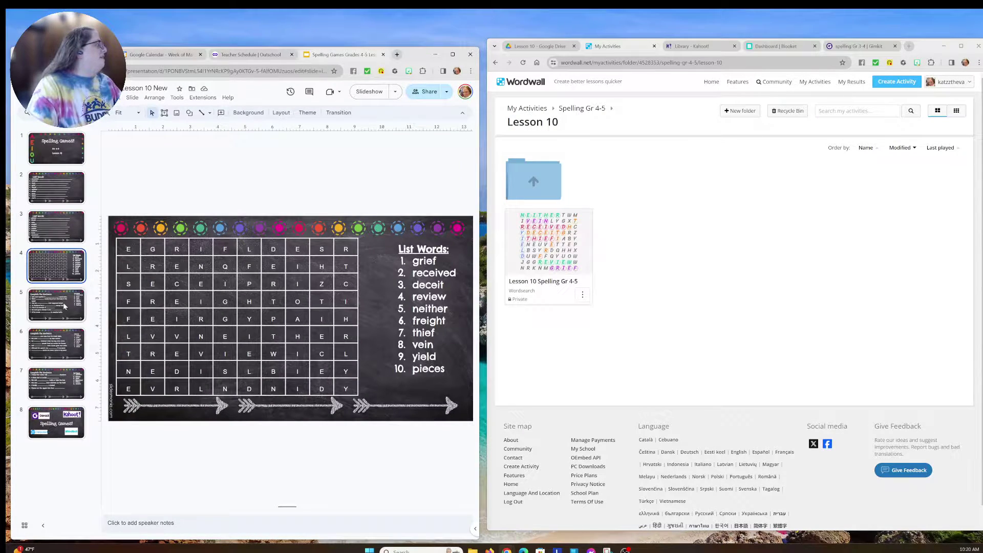
pyautogui.click(64, 338)
pyautogui.click(57, 383)
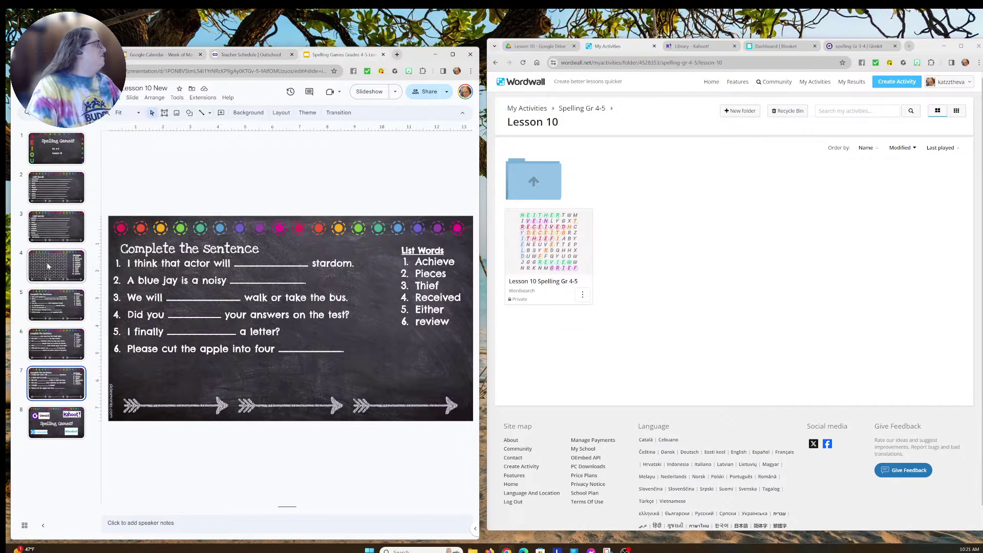
pyautogui.click(48, 266)
pyautogui.click(56, 227)
pyautogui.click(58, 157)
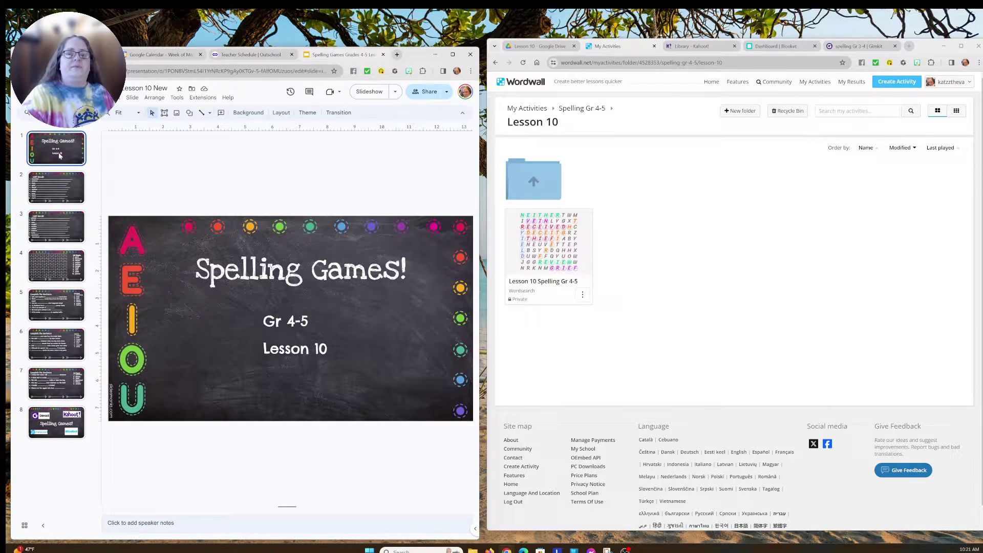
# - Open the Lesson 10 Spelling Gr 4-5 activity and apply the High readability theme
pyautogui.click(548, 244)
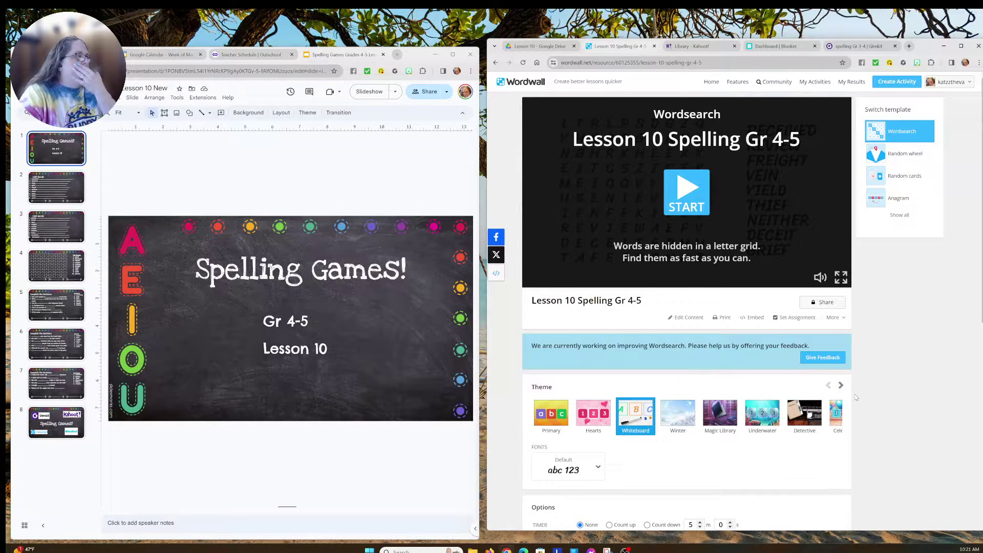
pyautogui.click(841, 385)
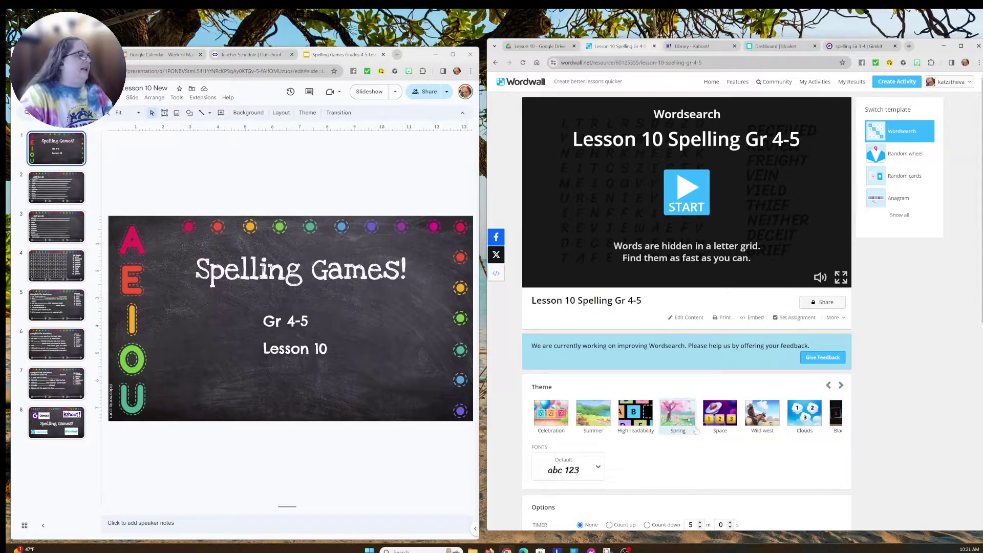
pyautogui.click(639, 416)
pyautogui.scroll(-5, 676, 430)
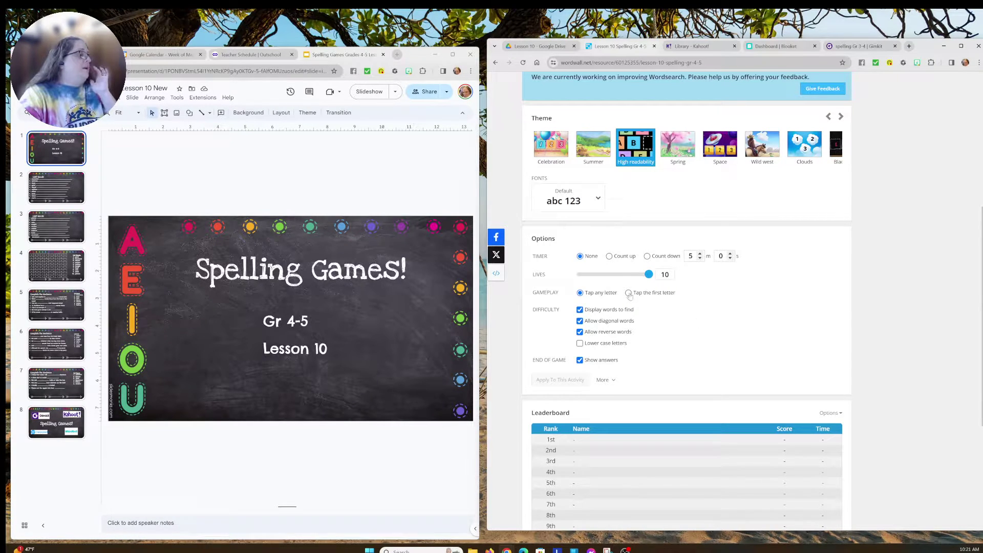
pyautogui.scroll(3, 678, 289)
pyautogui.scroll(2, 680, 291)
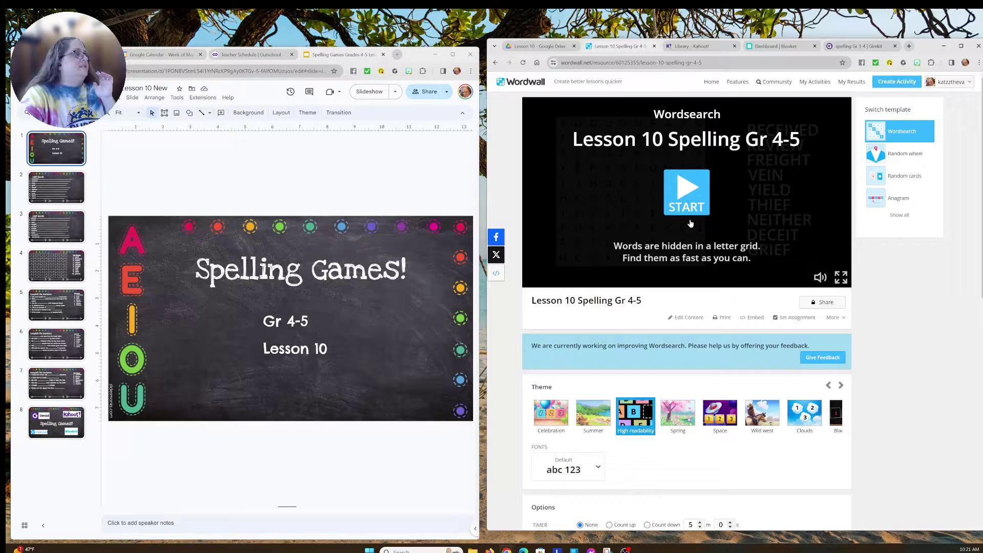
pyautogui.scroll(-4, 660, 359)
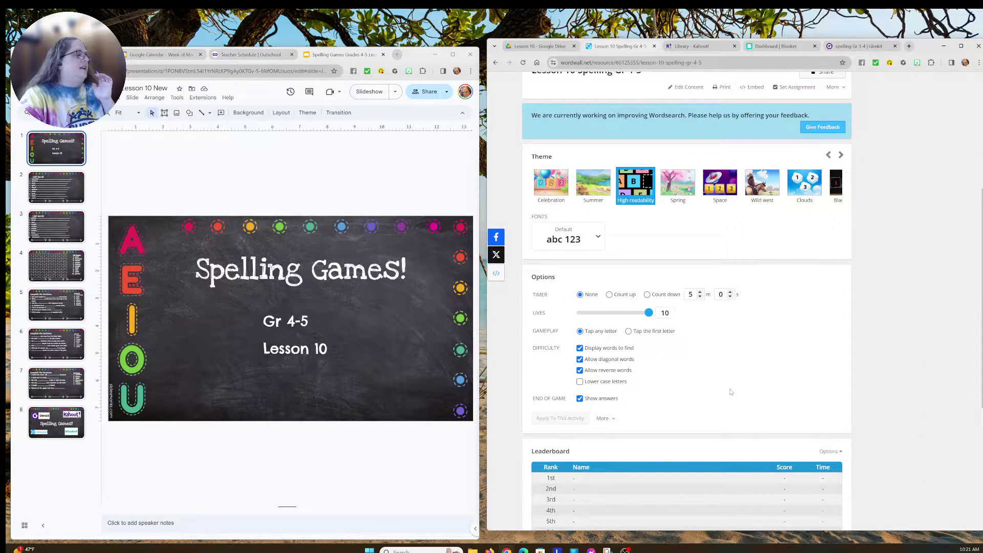
# - Browse the extra game options and full template list, start the word search, then reload the page
pyautogui.click(608, 418)
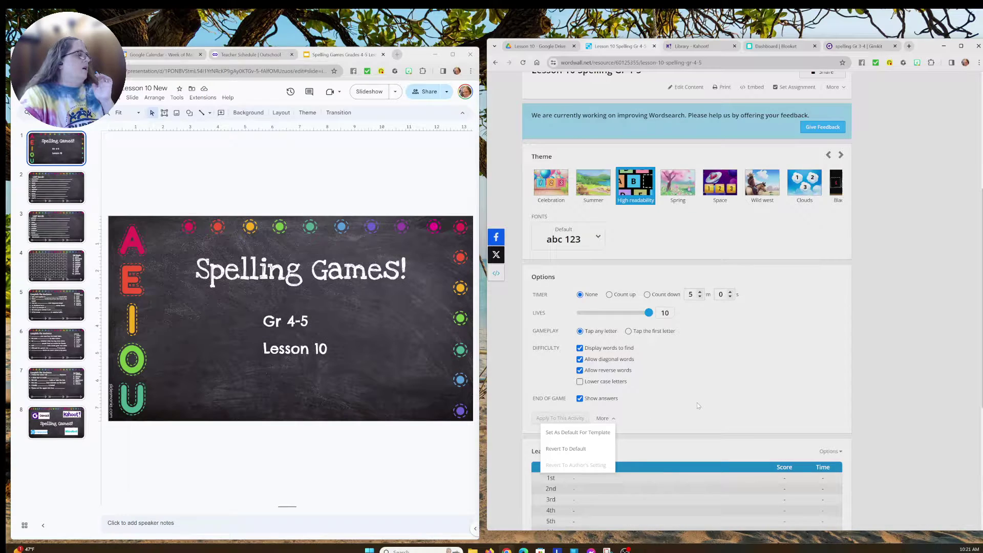
pyautogui.scroll(3, 698, 401)
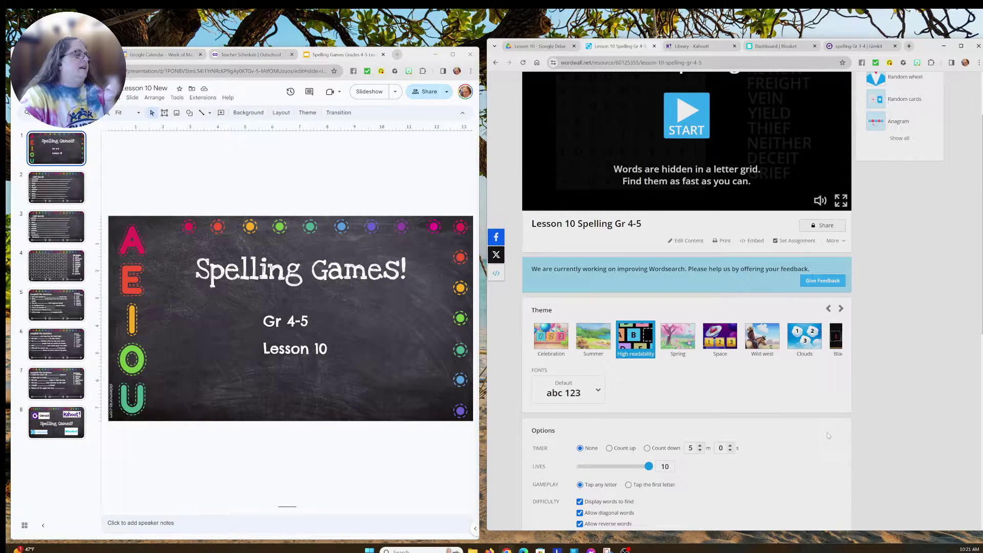
pyautogui.scroll(2, 833, 433)
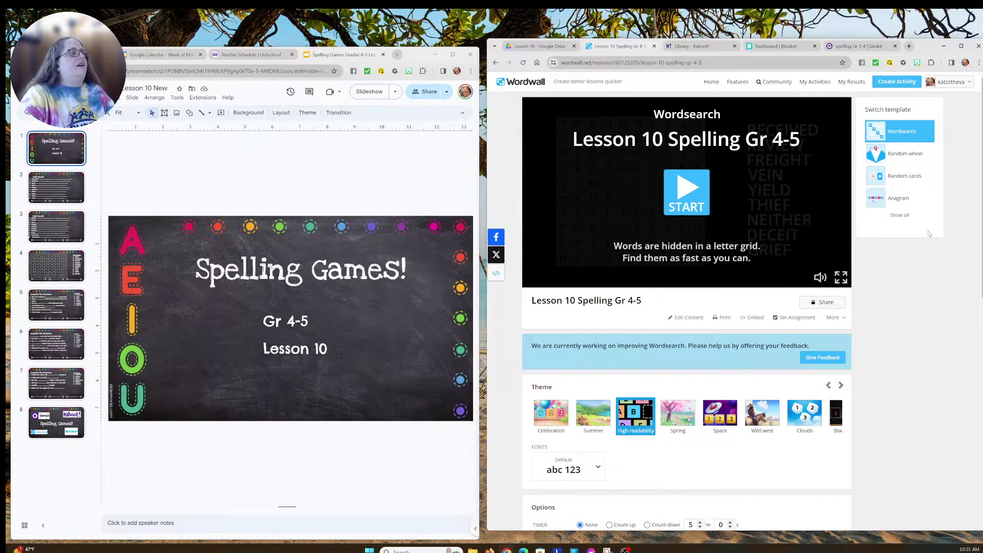
pyautogui.click(904, 215)
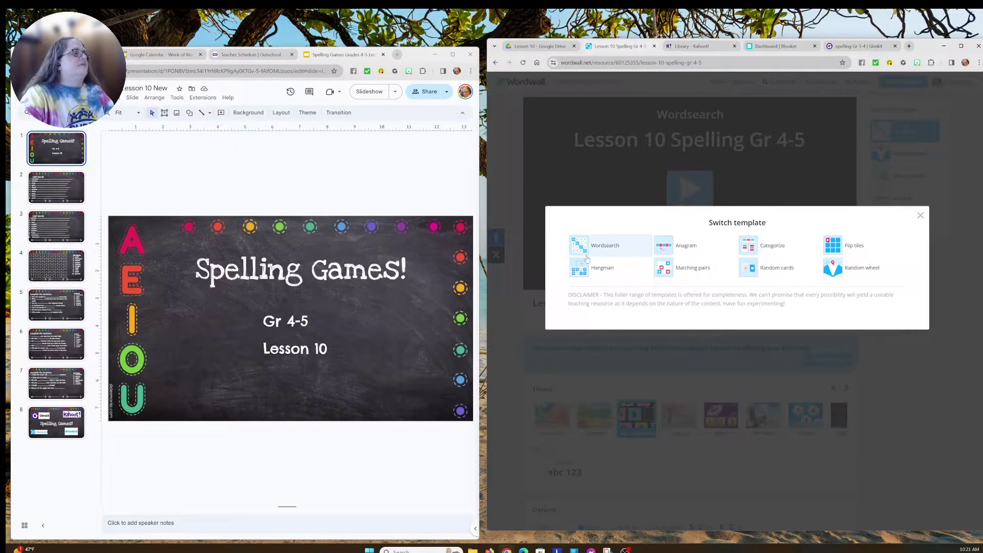
pyautogui.click(919, 215)
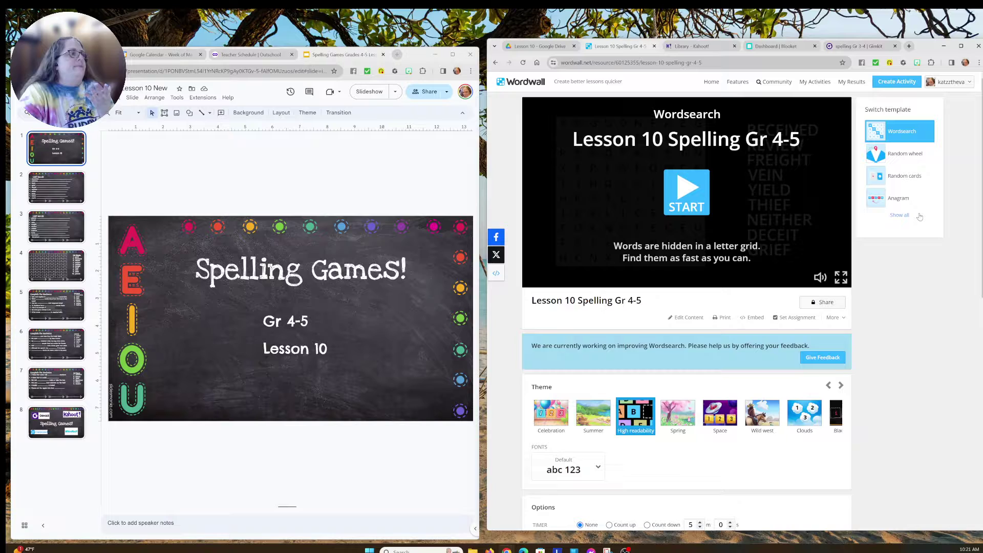
pyautogui.click(687, 193)
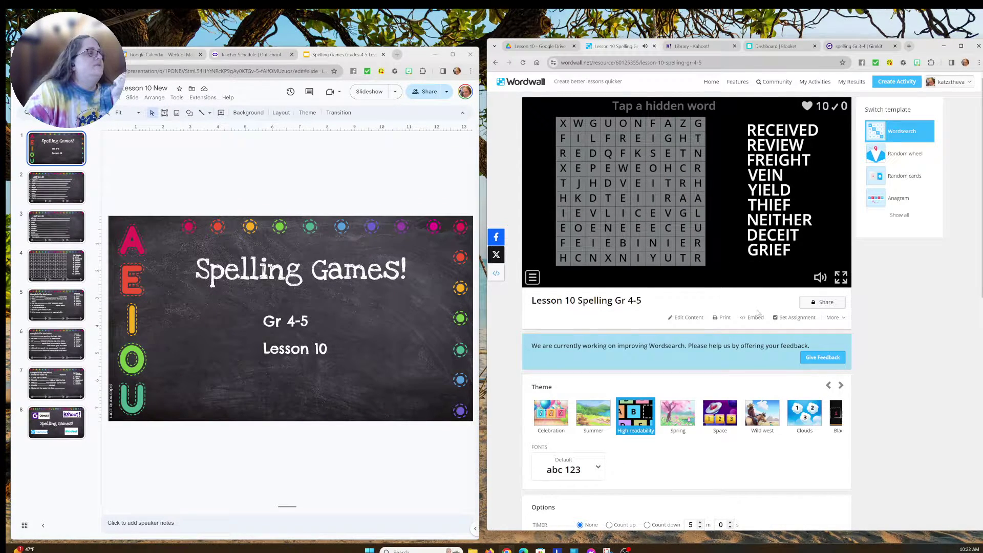
pyautogui.click(523, 63)
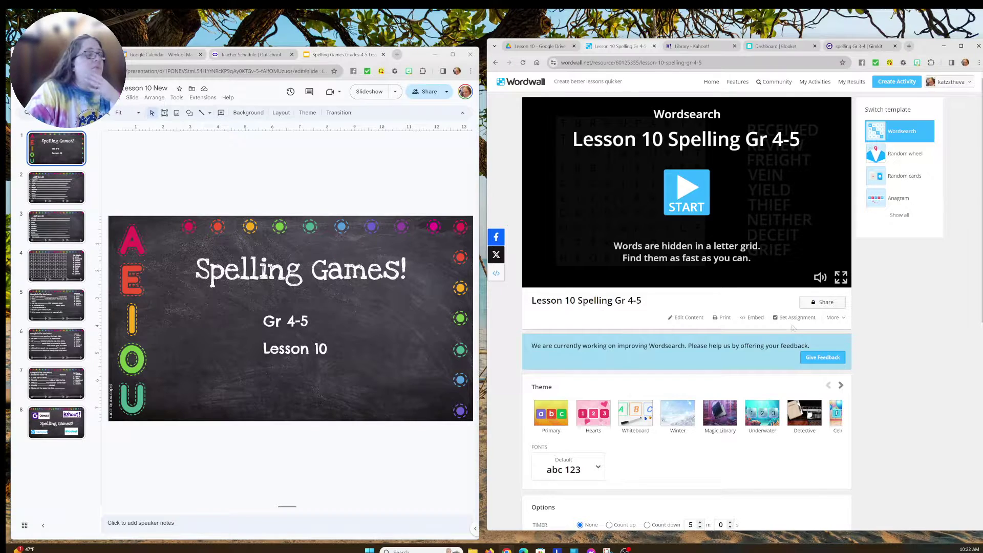
# - Publish the activity through its sharing settings and review the publish settings
pyautogui.click(815, 306)
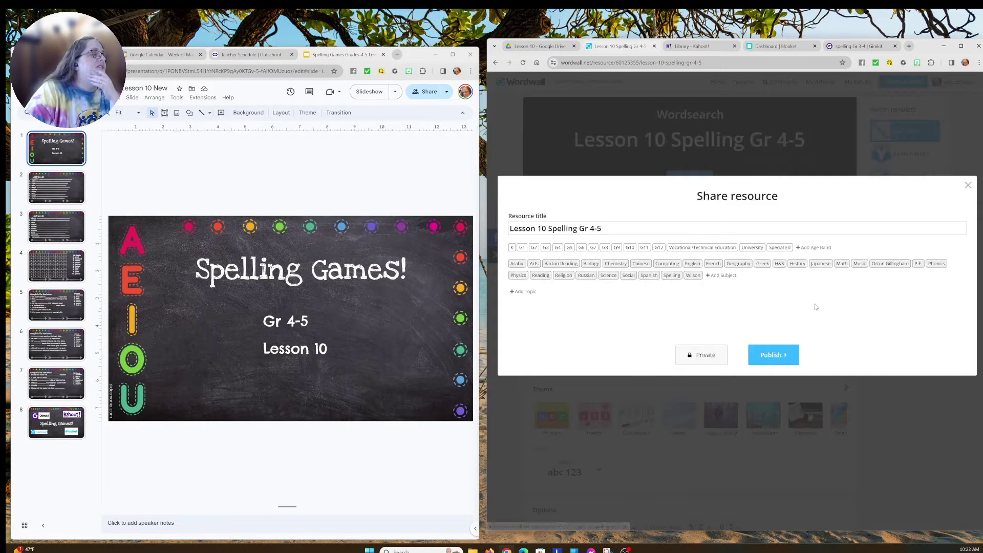
pyautogui.click(786, 356)
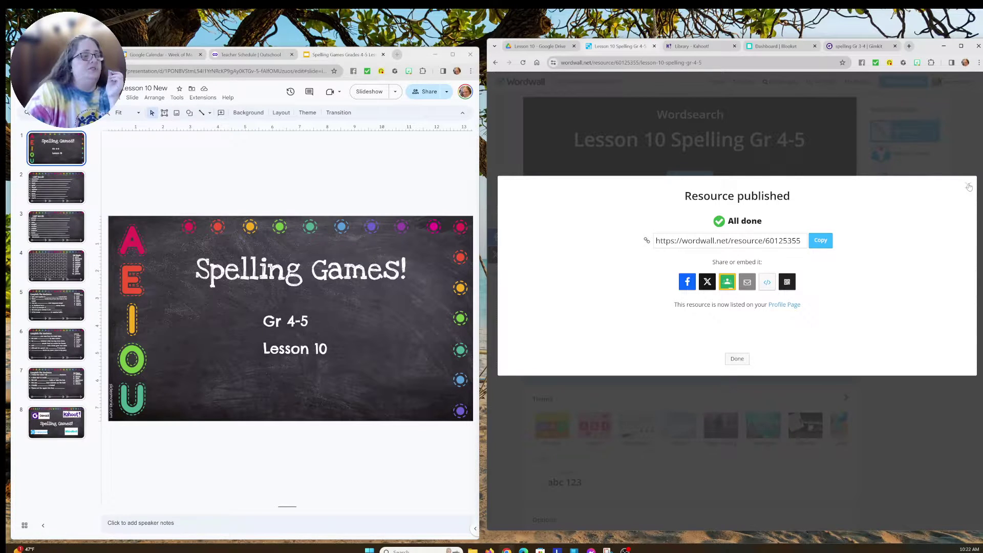
pyautogui.click(968, 186)
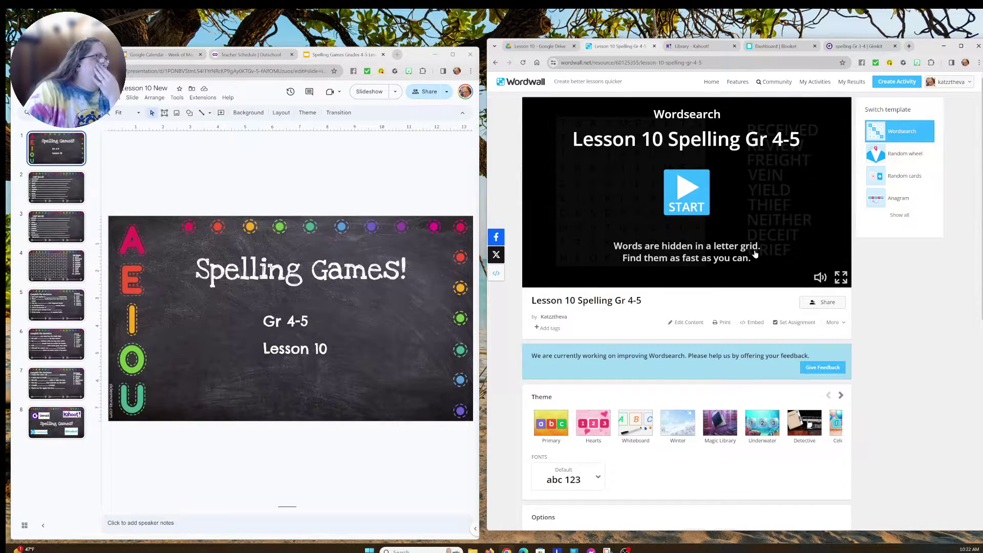
pyautogui.click(819, 303)
pyautogui.click(751, 358)
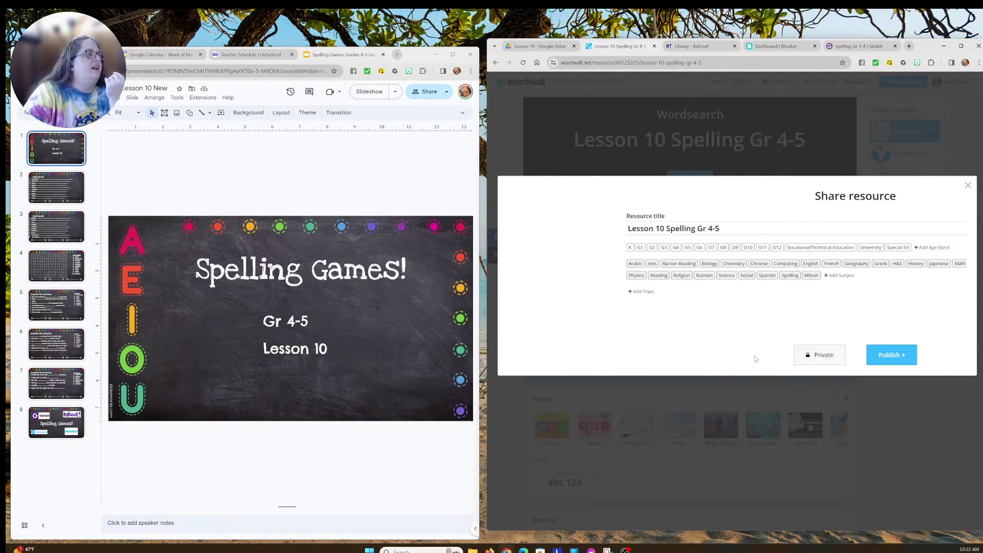
pyautogui.click(968, 185)
# - Check the share link, then try a student assignment with the end-of-game leaderboard on, without starting it
pyautogui.click(826, 306)
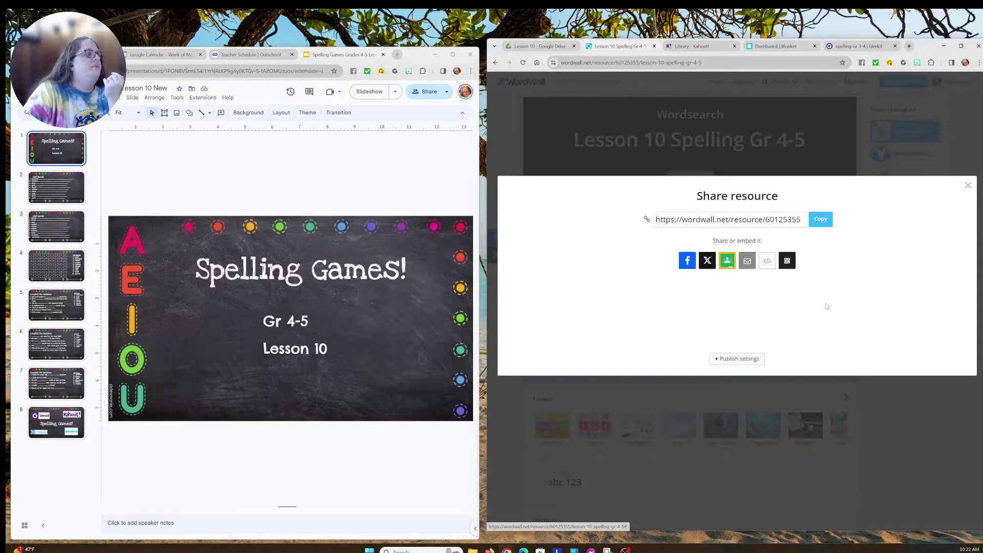
pyautogui.click(967, 185)
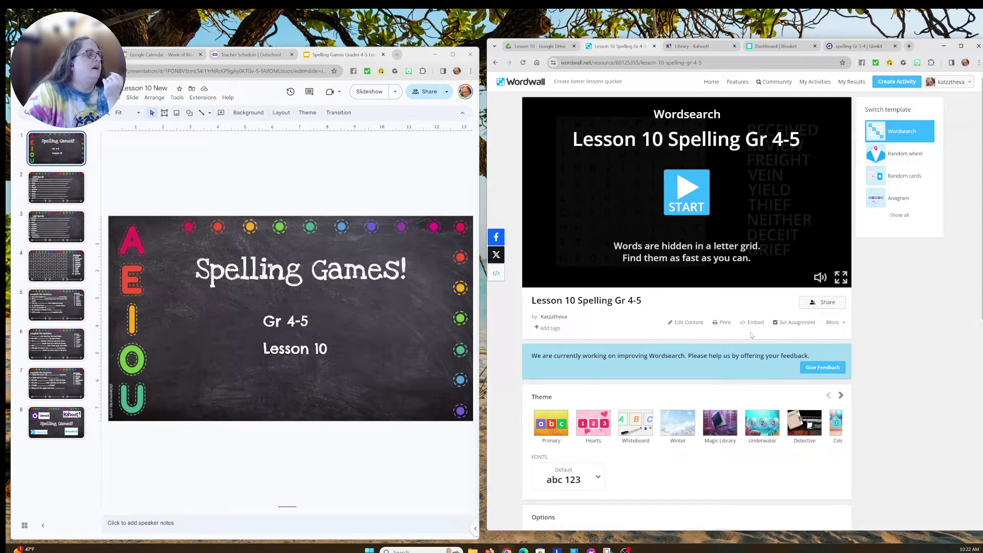
pyautogui.click(795, 324)
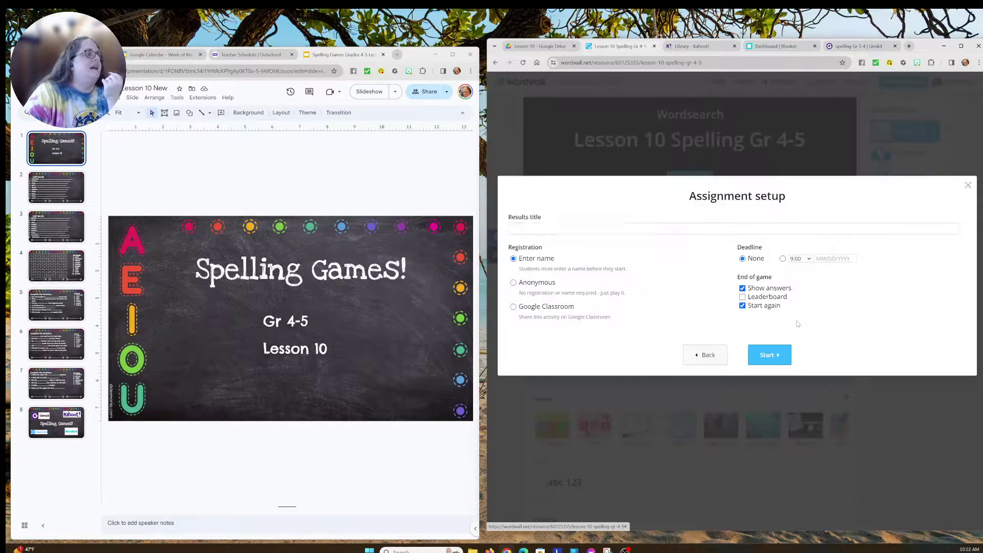
pyautogui.click(742, 297)
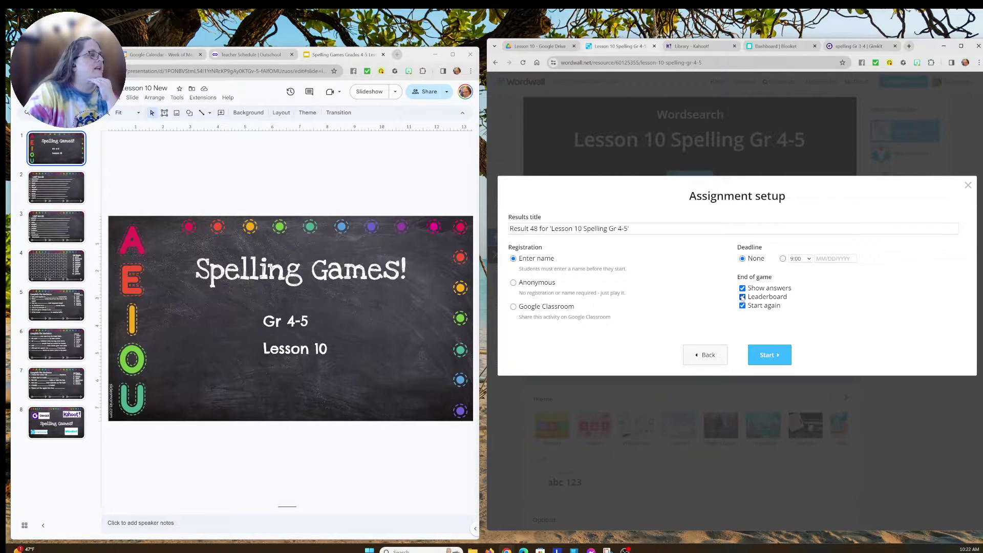
pyautogui.click(967, 184)
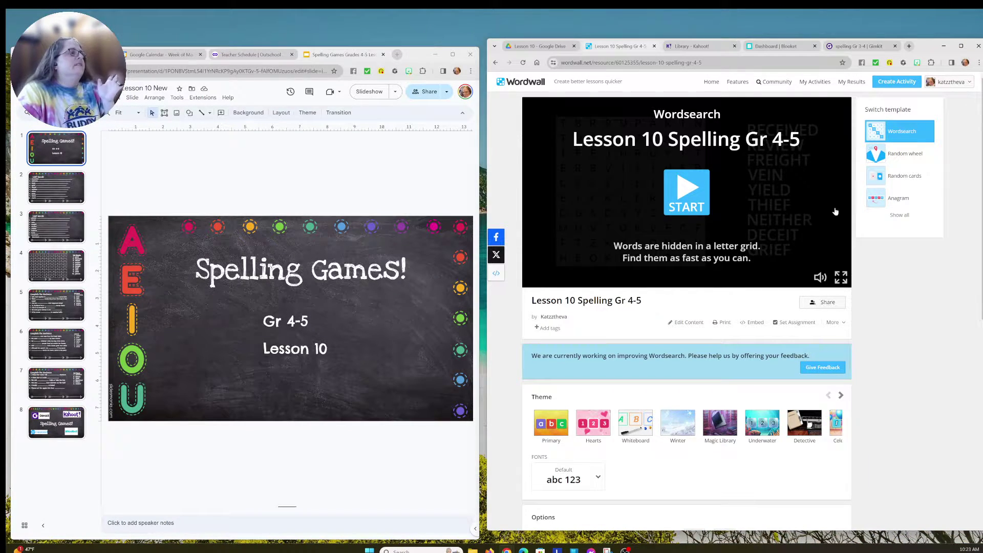
# - From My Activities, begin a new activity and scroll through the template list
pyautogui.click(814, 83)
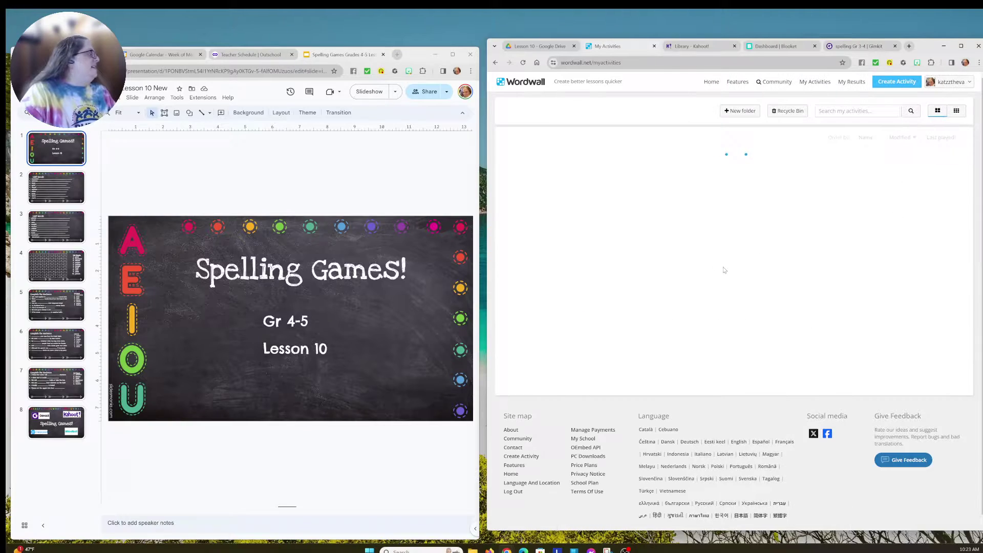
pyautogui.click(76, 297)
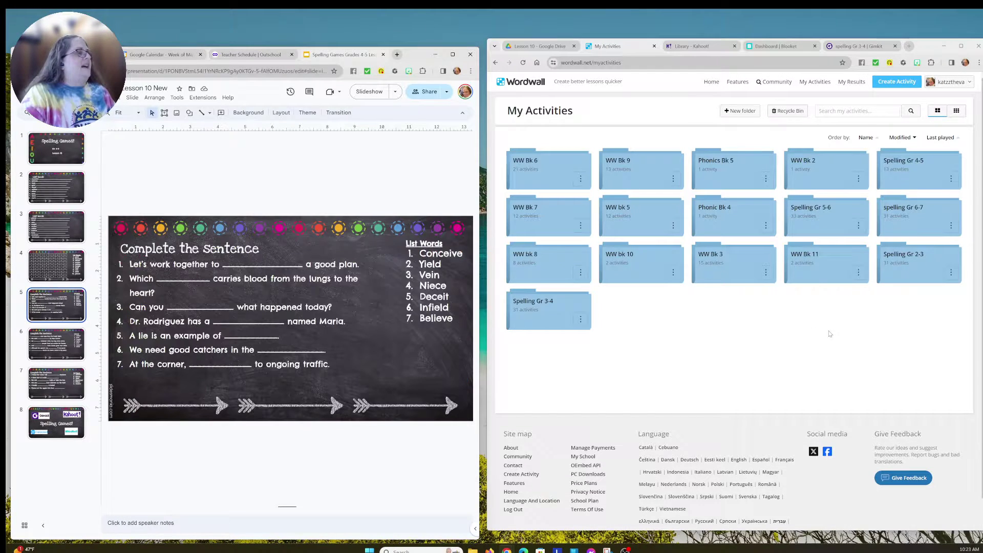
pyautogui.click(896, 83)
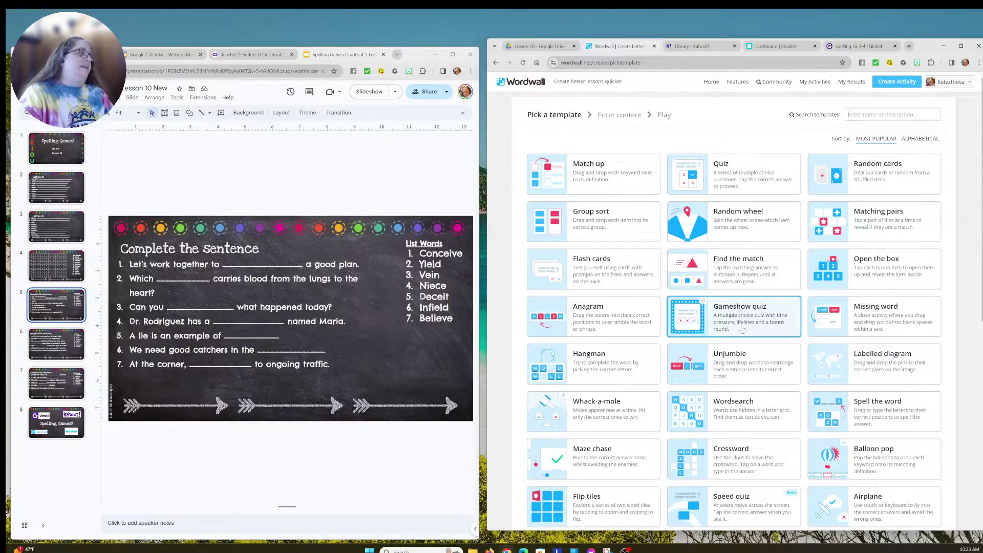
pyautogui.scroll(-2, 743, 333)
pyautogui.scroll(-6, 743, 337)
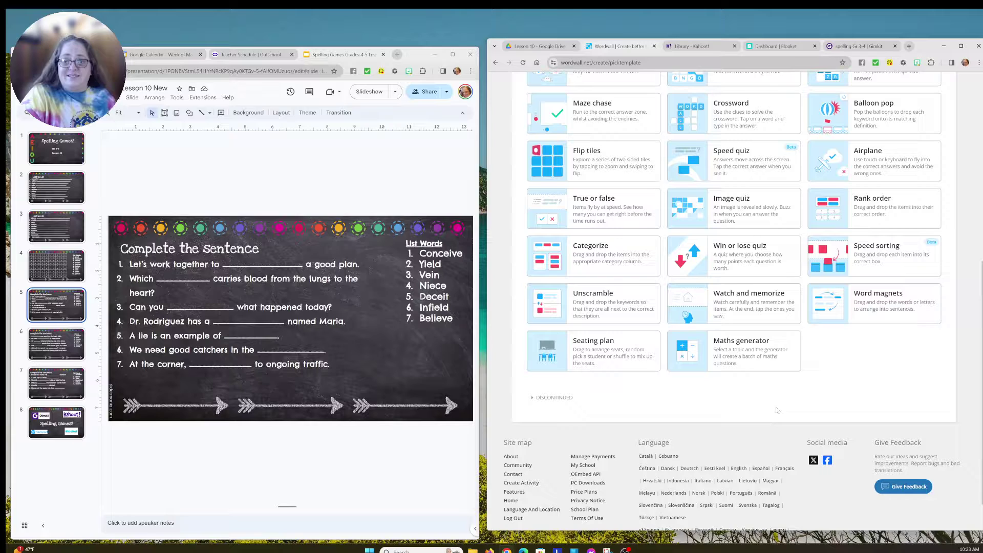
pyautogui.scroll(8, 777, 409)
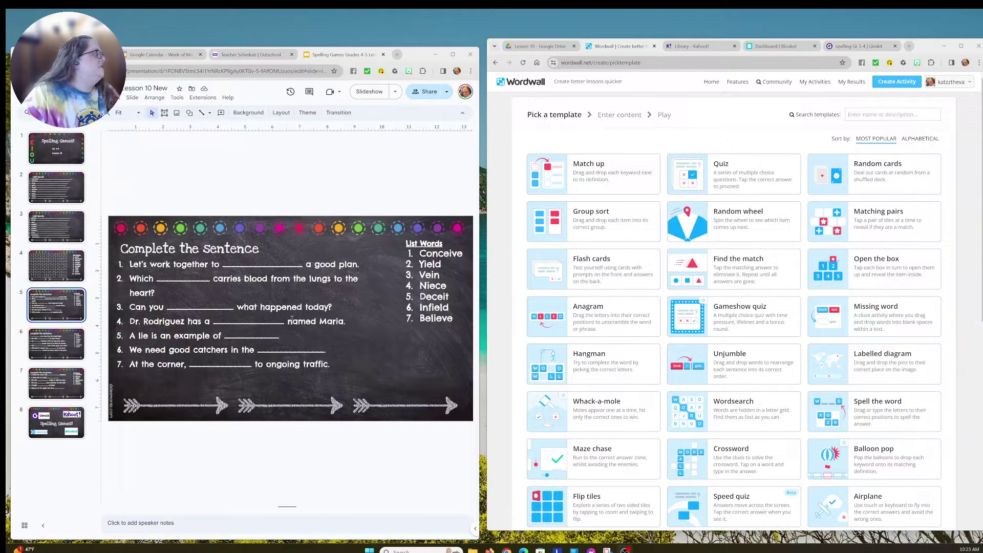
# - Choose the Missing word template and title the activity 'Lesson 10 Spelling Gr 4-5 (2)'
pyautogui.click(881, 314)
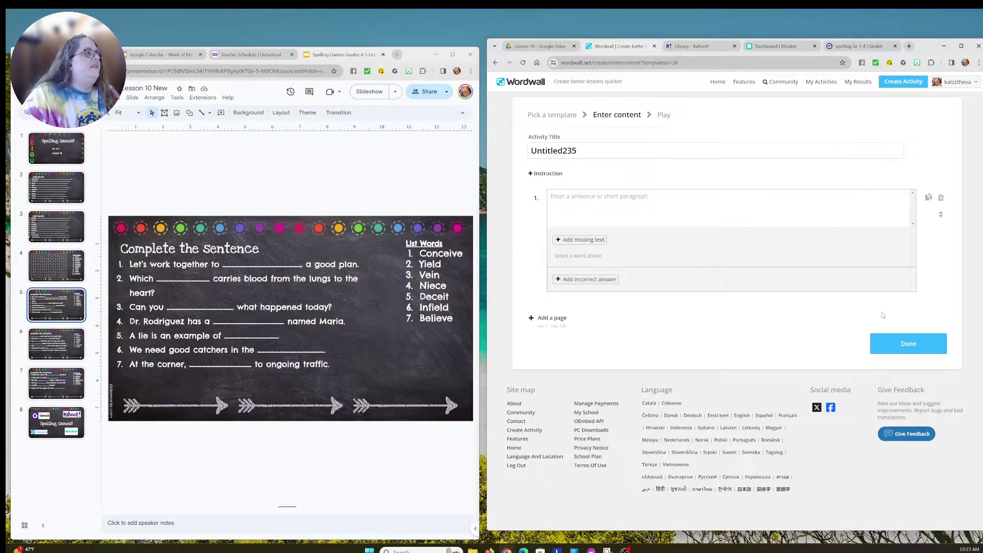
pyautogui.moveTo(588, 149); pyautogui.dragTo(489, 154)
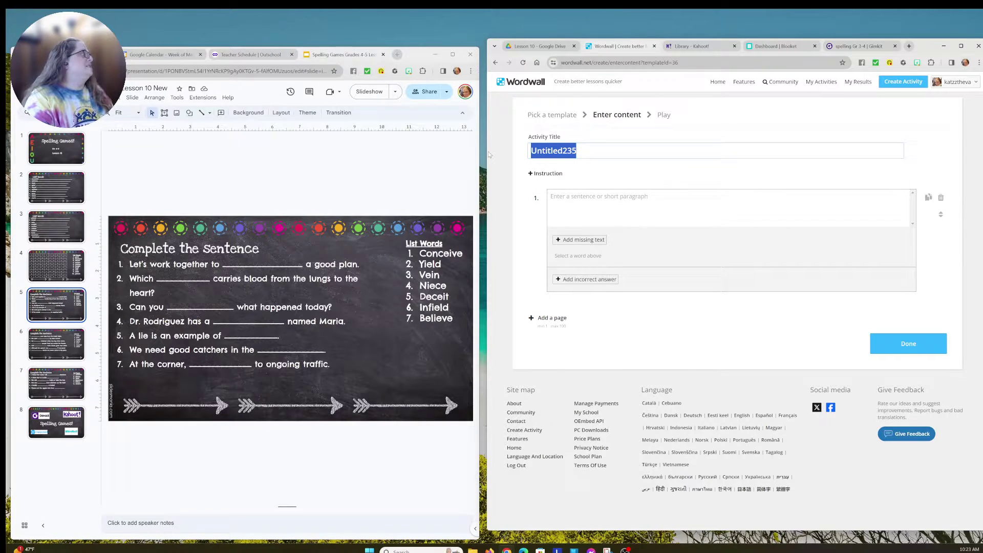
pyautogui.write('Lesson ')
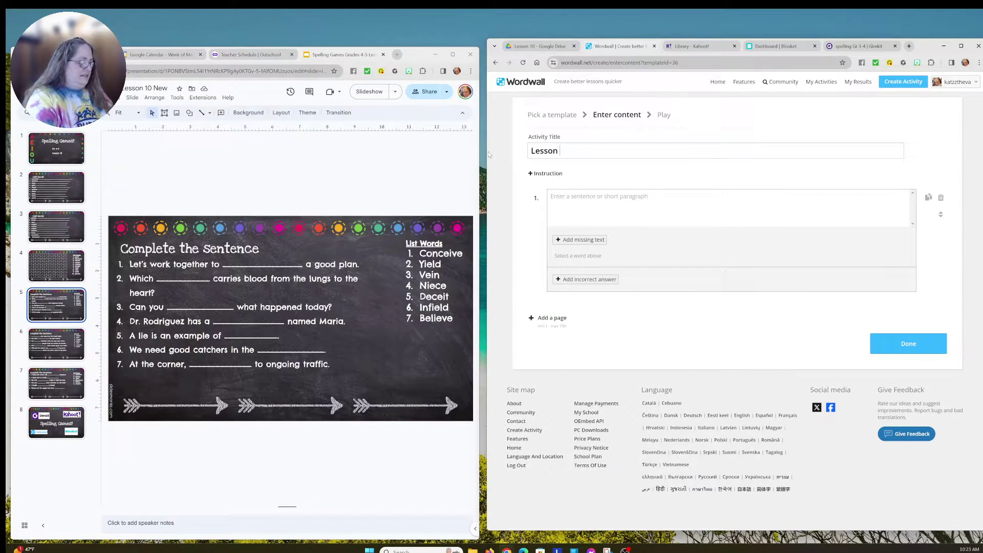
pyautogui.write('10 Spe')
pyautogui.press('BackSpace')
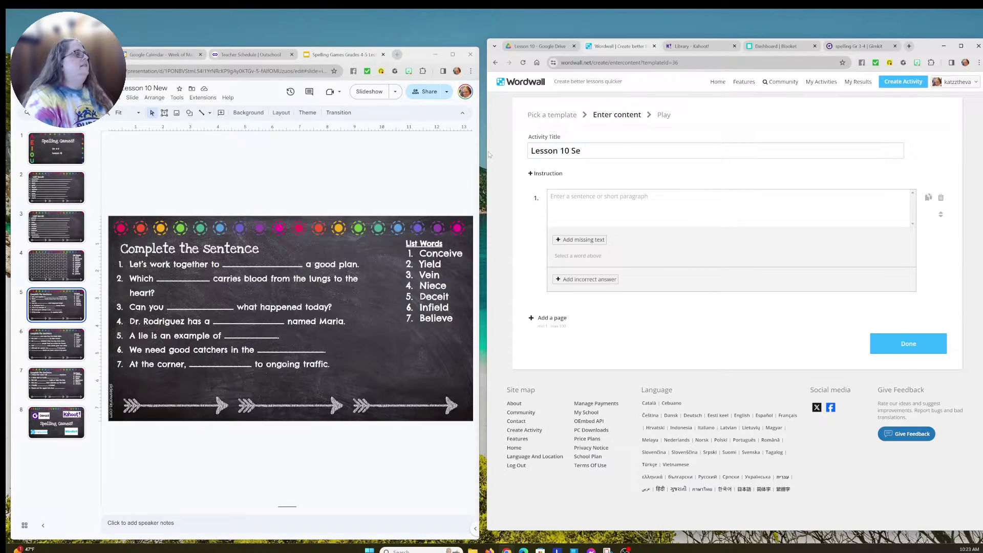
pyautogui.write('elling G')
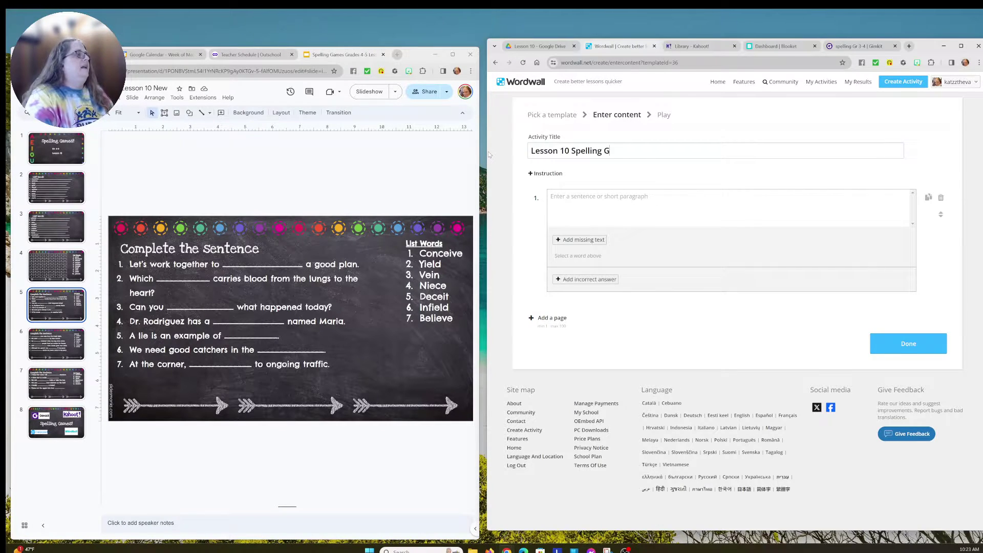
pyautogui.write('r 4')
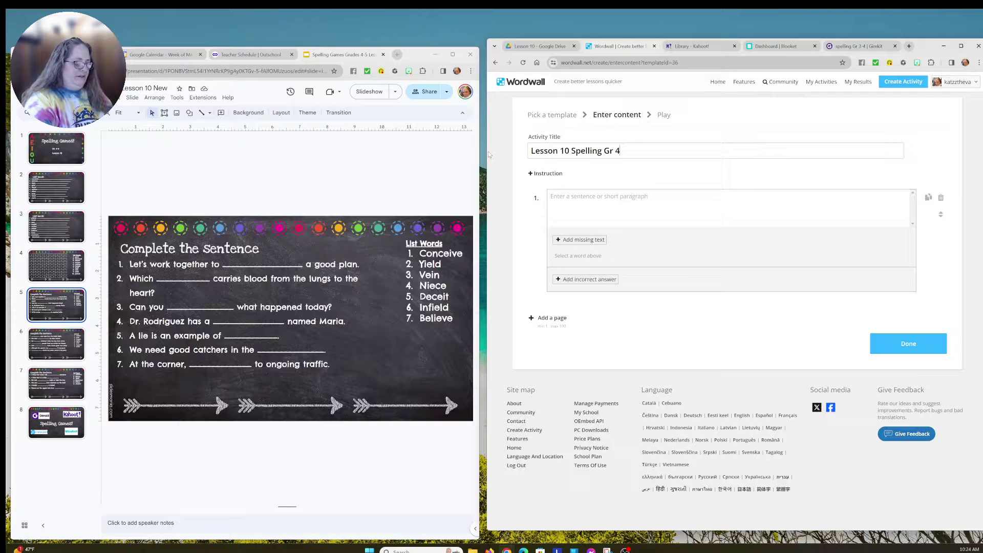
pyautogui.write('-5 (2)')
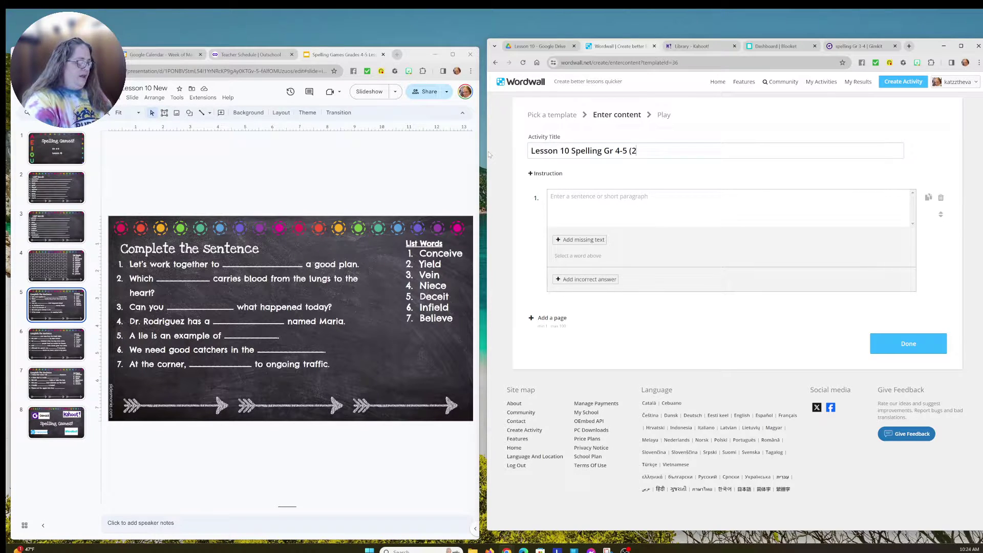
# - Copy sentence 1 from the slide into the first item
pyautogui.click(558, 201)
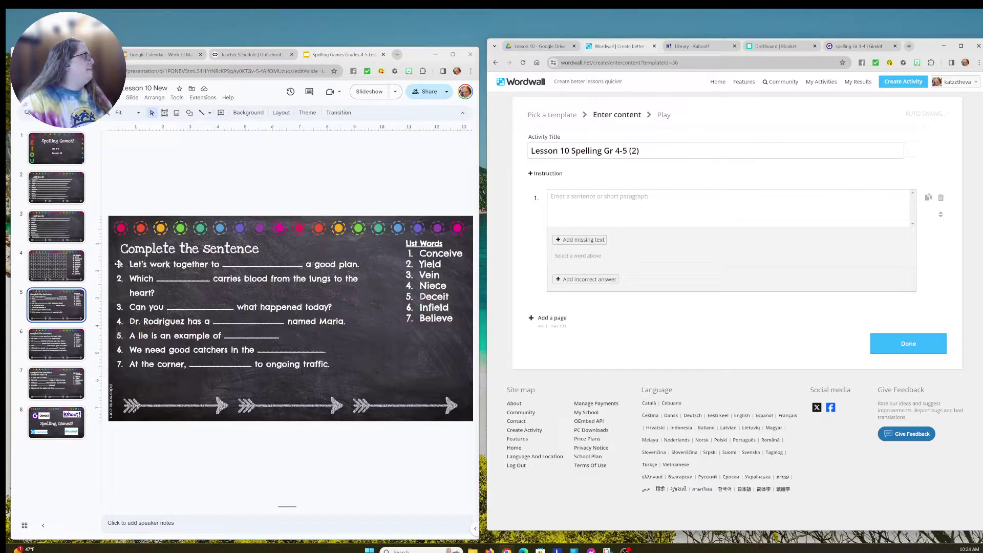
pyautogui.moveTo(129, 263); pyautogui.dragTo(359, 265)
pyautogui.hotkey('ctrl', 'c')
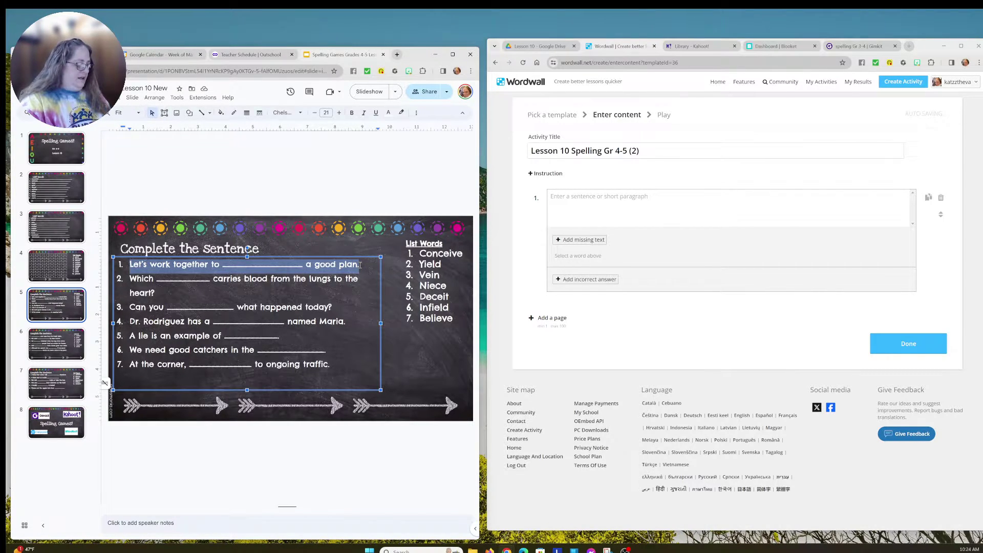
pyautogui.click(592, 204)
pyautogui.hotkey('ctrl', 'v')
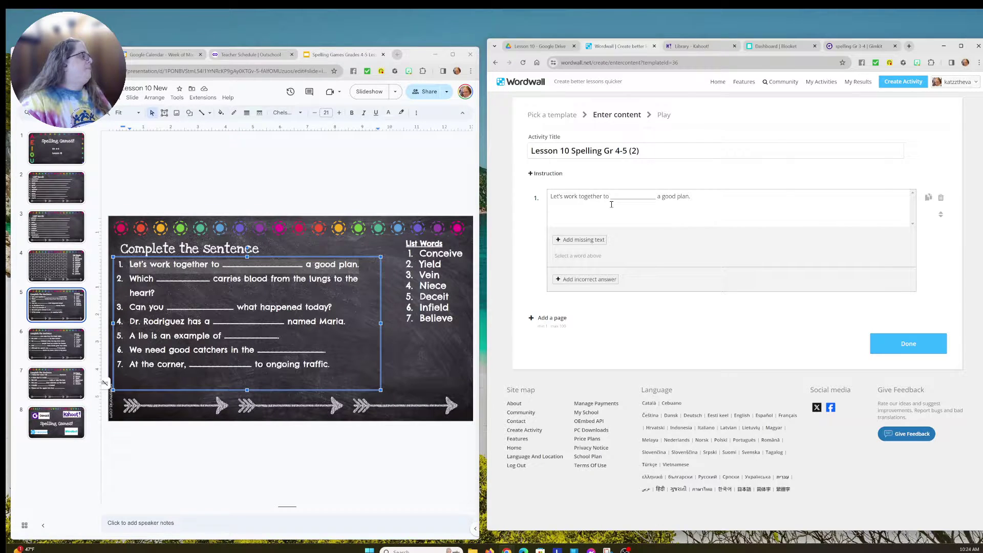
# - Make conceive the missing word in sentence 1, with concieve as a wrong answer
pyautogui.moveTo(611, 196); pyautogui.dragTo(657, 196)
pyautogui.write('concie')
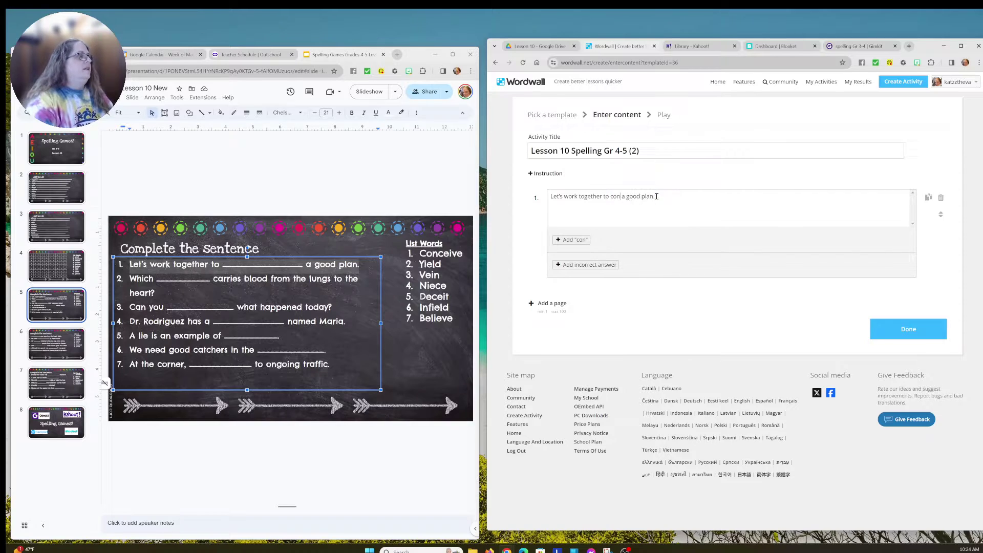
pyautogui.write('ve')
pyautogui.press('BackSpace')
pyautogui.press('BackSpace')
pyautogui.press('BackSpace')
pyautogui.press('BackSpace')
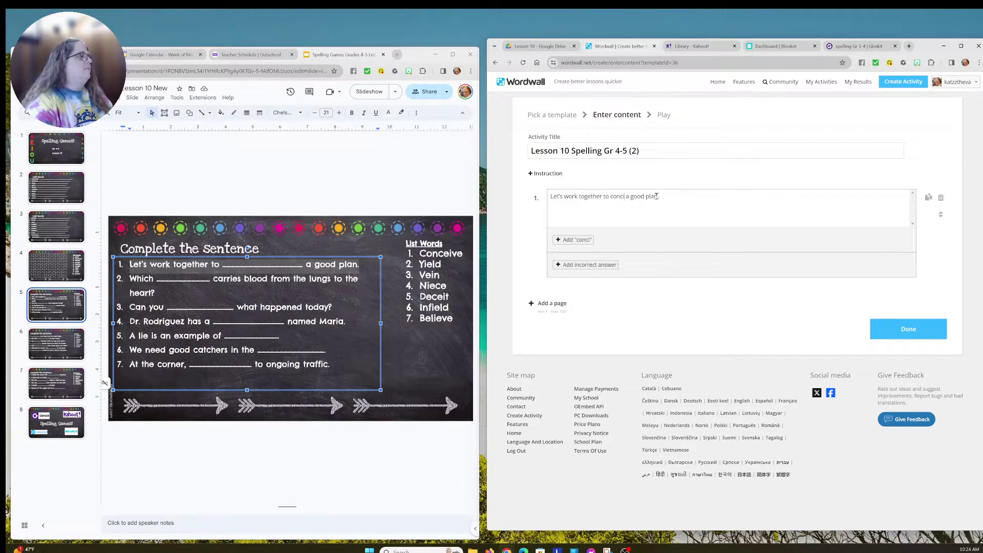
pyautogui.write('eive')
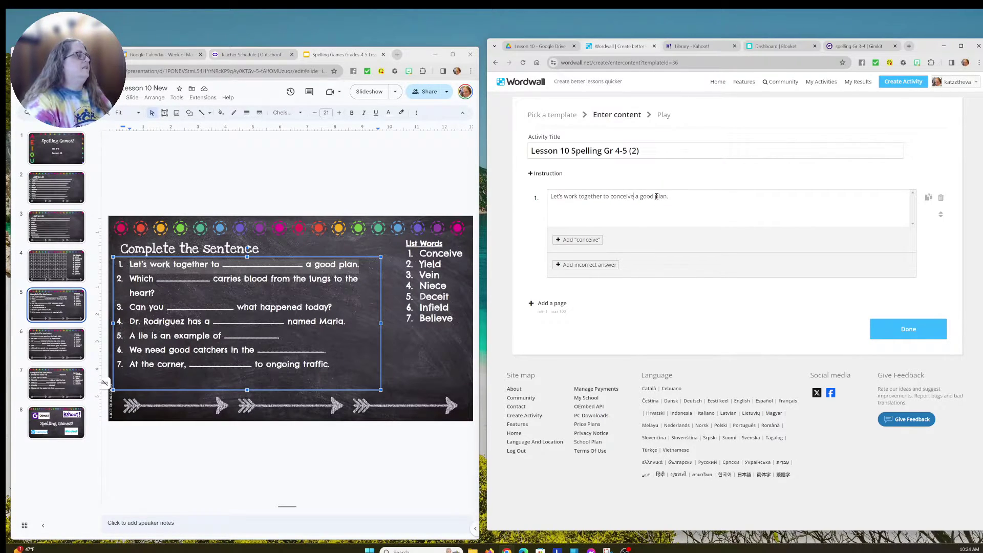
pyautogui.click(575, 240)
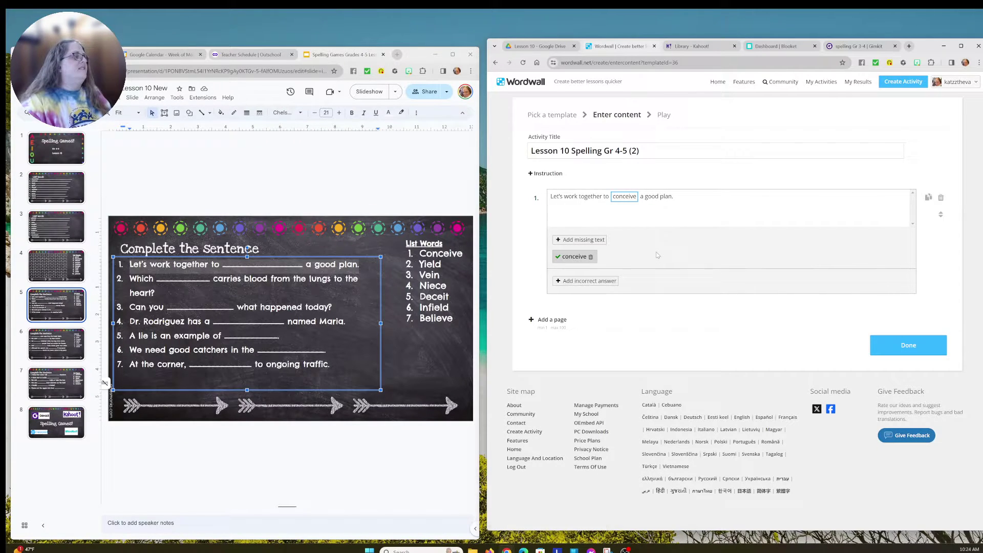
pyautogui.click(584, 281)
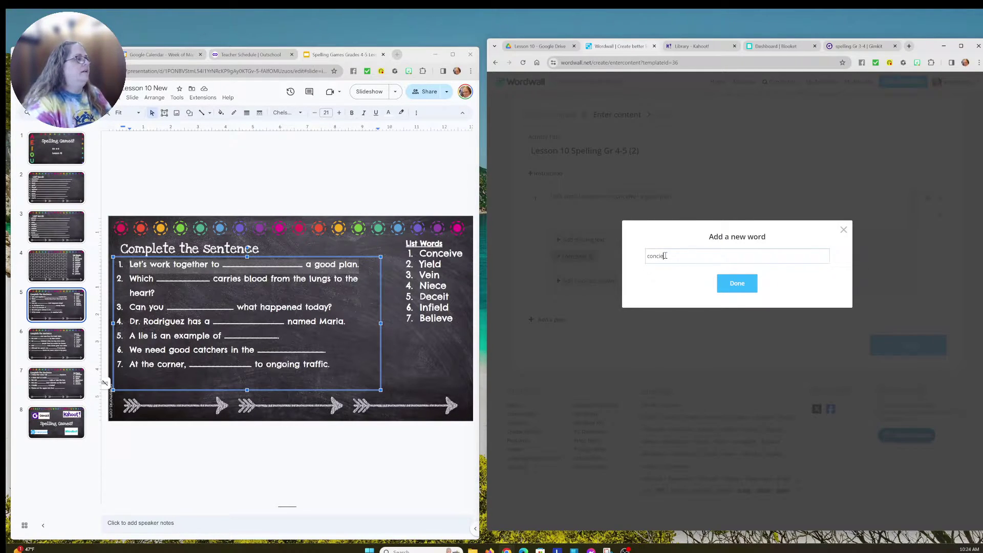
pyautogui.click(742, 285)
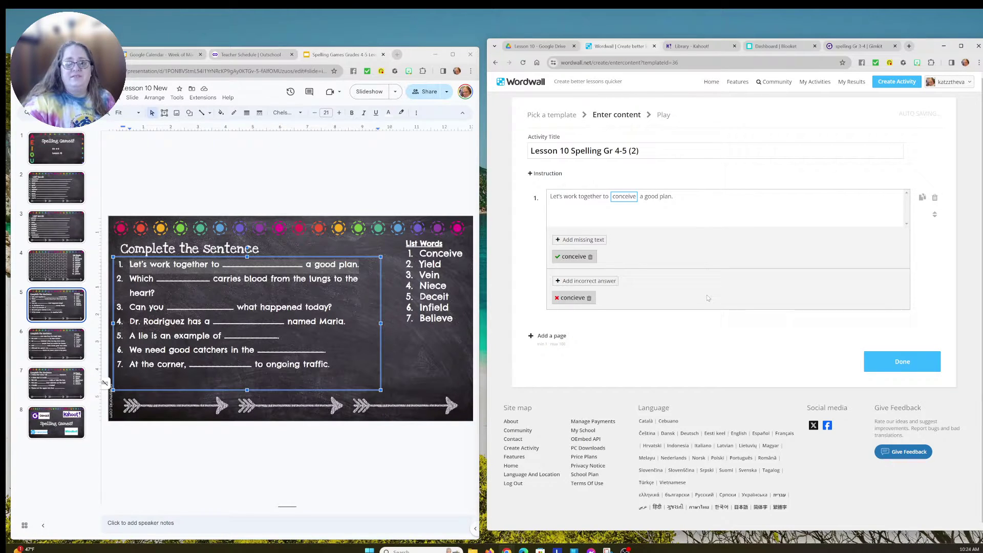
# - Add sentence 2 from the slide with vein missing and vien as the wrong answer
pyautogui.click(551, 335)
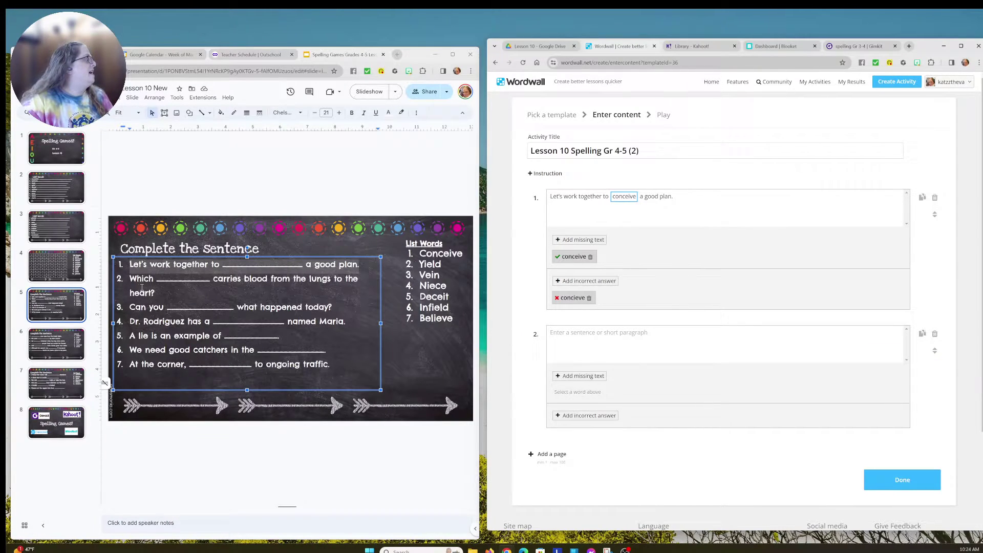
pyautogui.moveTo(129, 278); pyautogui.dragTo(163, 293)
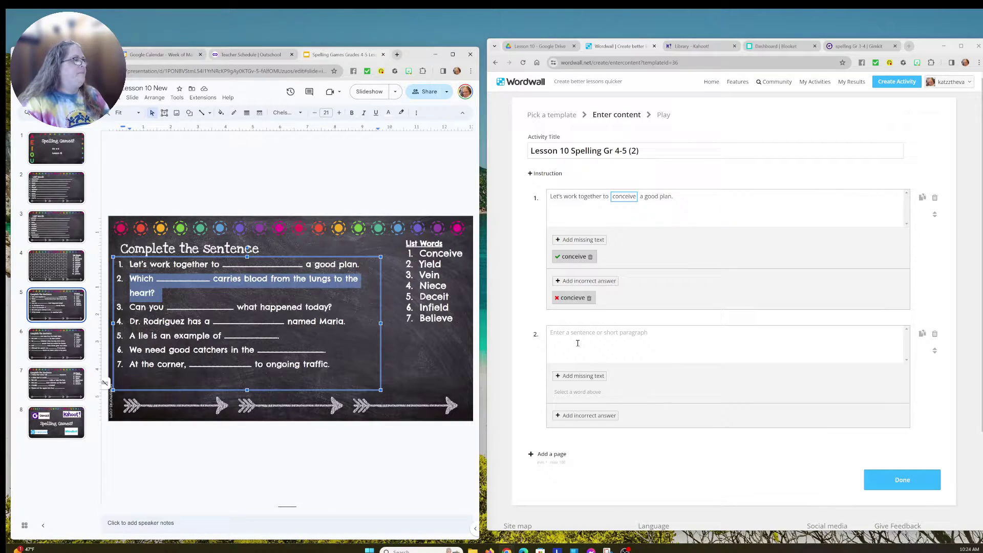
pyautogui.click(617, 333)
pyautogui.write('Which __________ carries blood from the lungs to the heart?')
pyautogui.moveTo(569, 334); pyautogui.dragTo(599, 333)
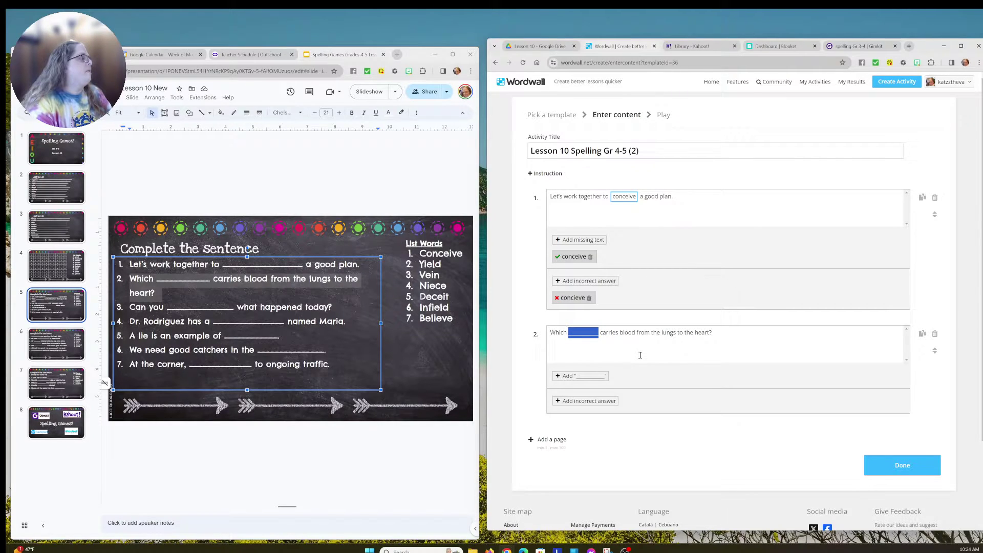
pyautogui.write('vein')
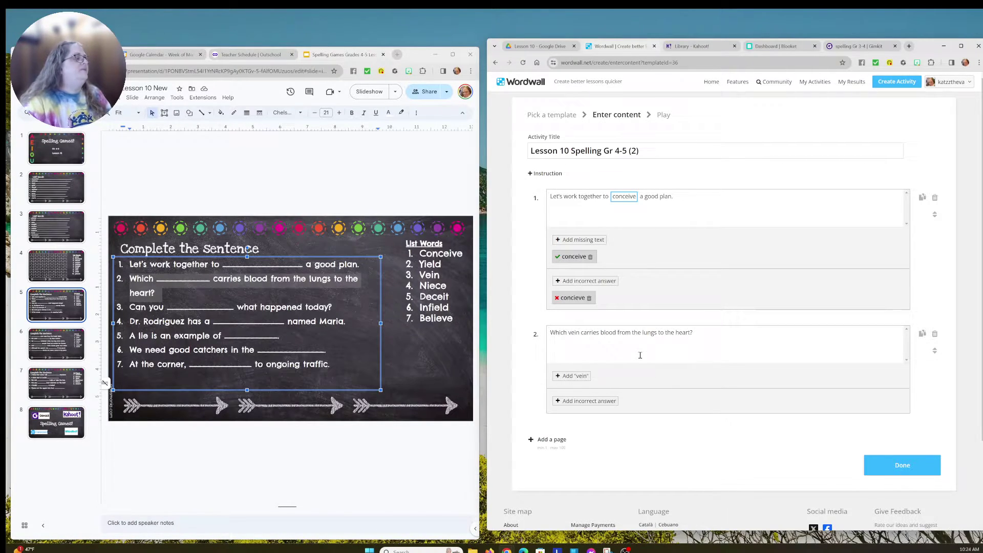
pyautogui.click(578, 378)
pyautogui.click(594, 417)
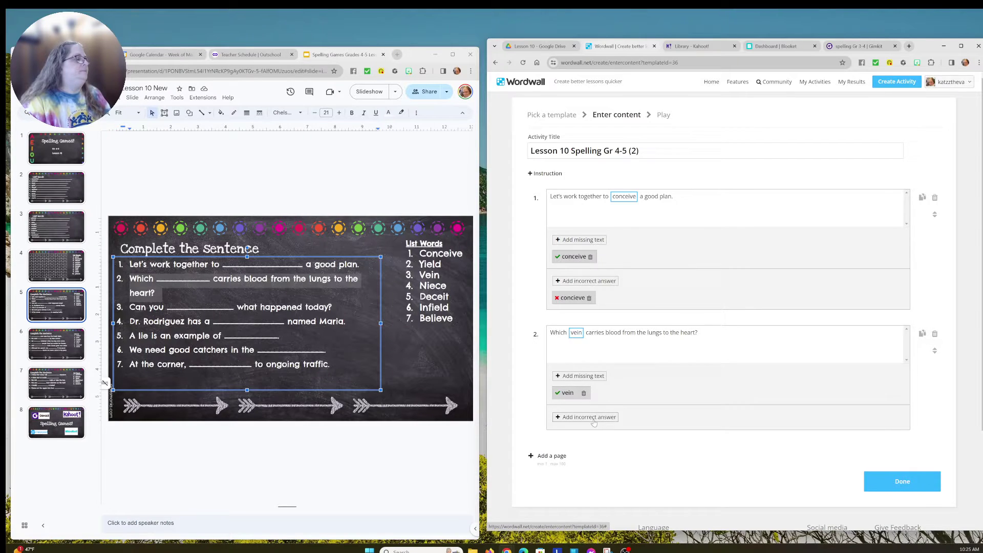
pyautogui.write('vien')
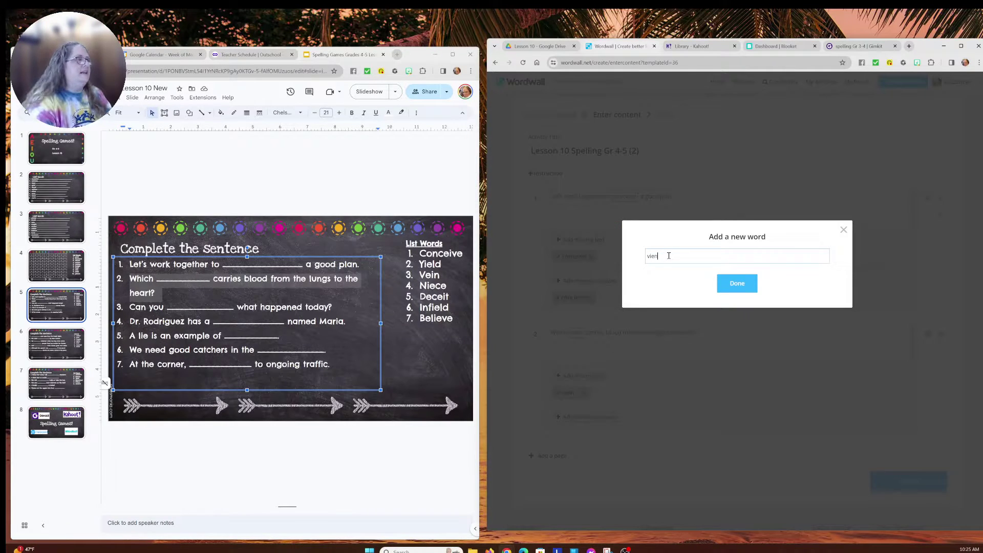
pyautogui.click(733, 283)
pyautogui.scroll(-3, 709, 340)
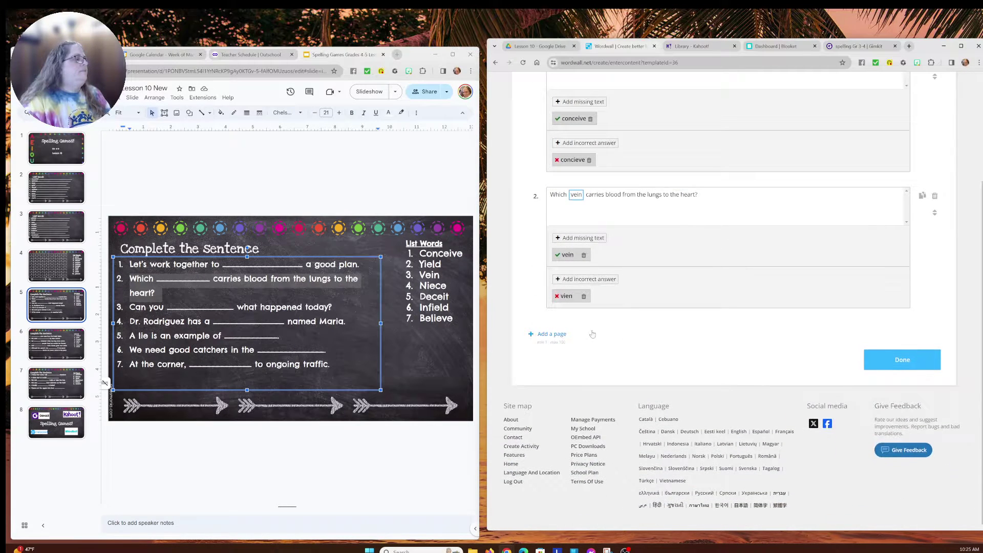
# - Add sentence 3, 'Can you believe what happened today?', missing believe with decoy beleive
pyautogui.click(552, 334)
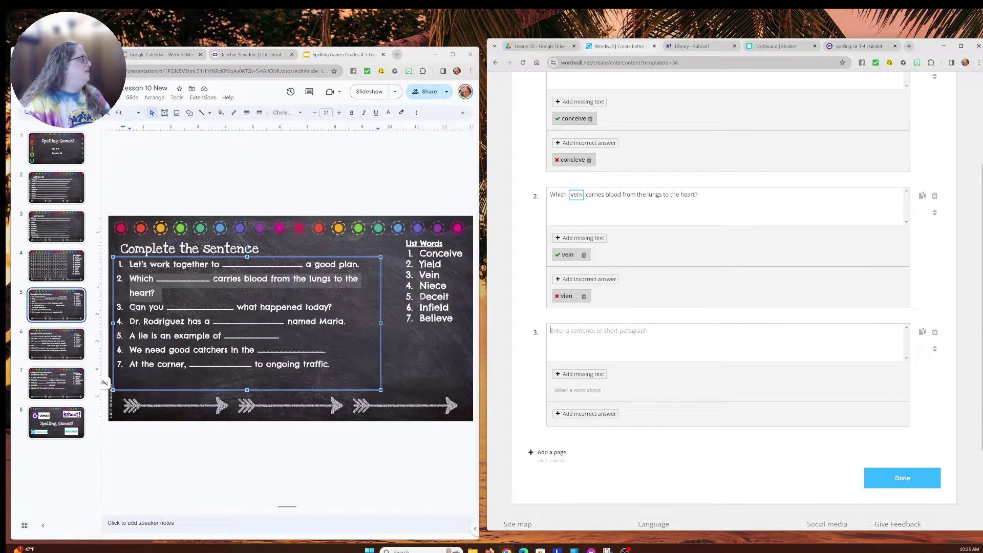
pyautogui.moveTo(129, 308); pyautogui.dragTo(332, 306)
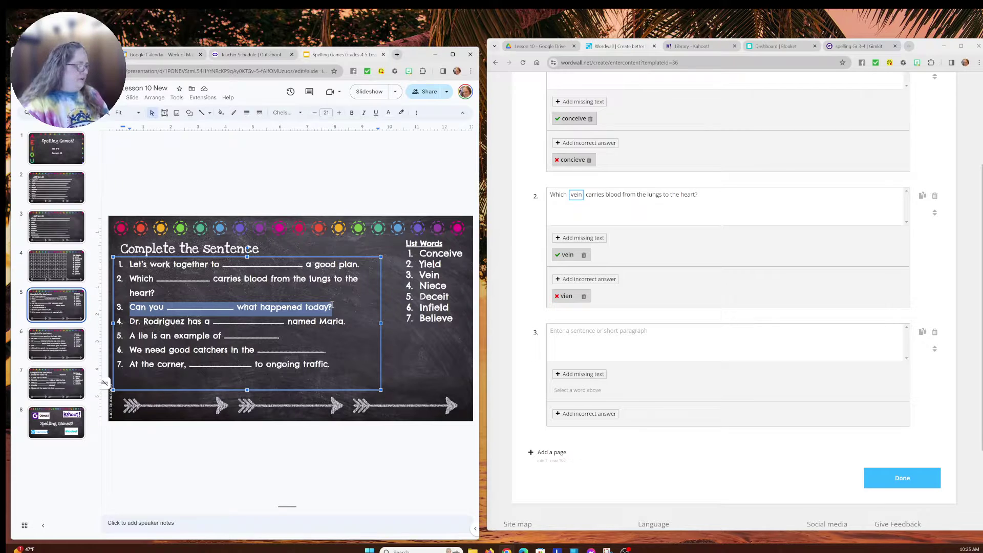
pyautogui.hotkey('ctrl', 'c')
pyautogui.click(603, 333)
pyautogui.hotkey('ctrl', 'v')
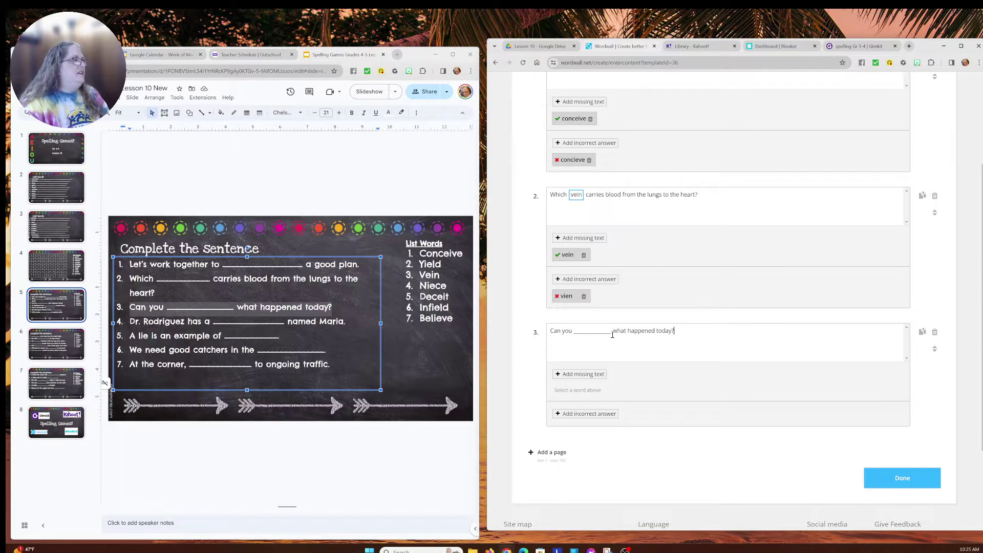
pyautogui.moveTo(573, 331); pyautogui.dragTo(611, 331)
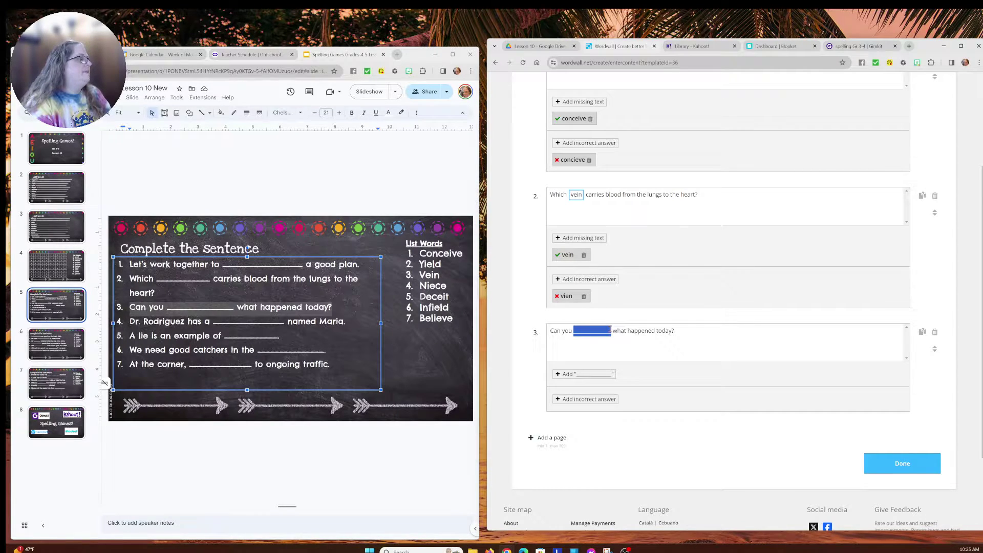
pyautogui.write('believe')
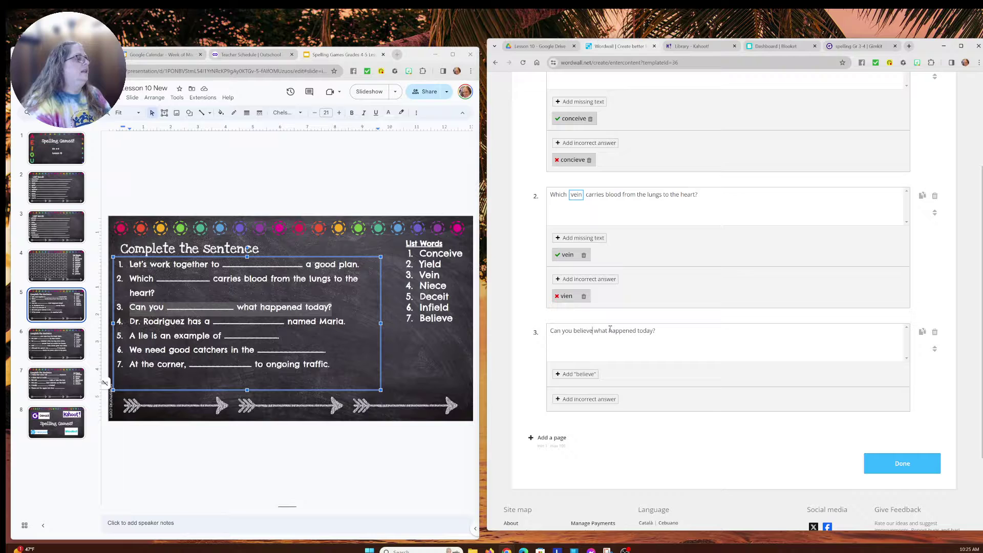
pyautogui.click(581, 375)
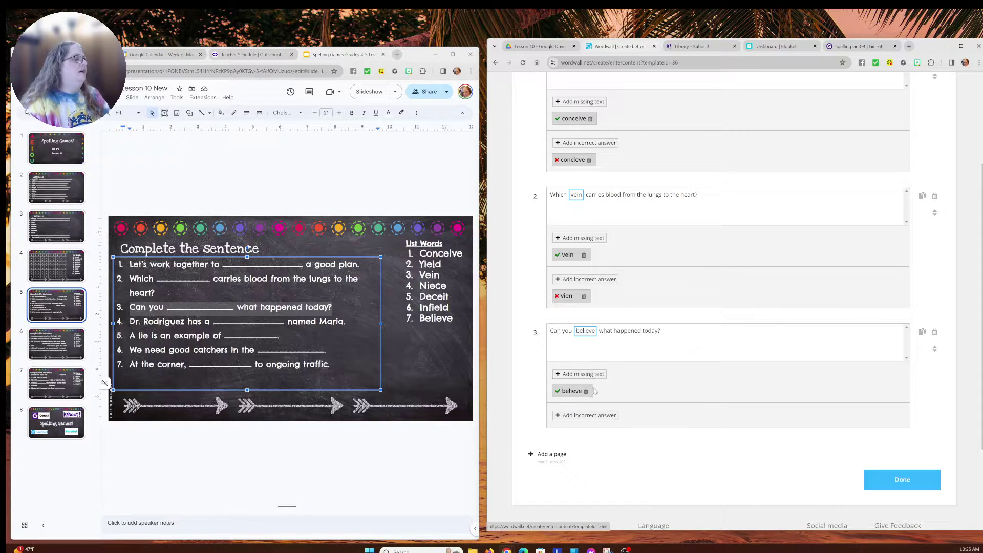
pyautogui.click(593, 417)
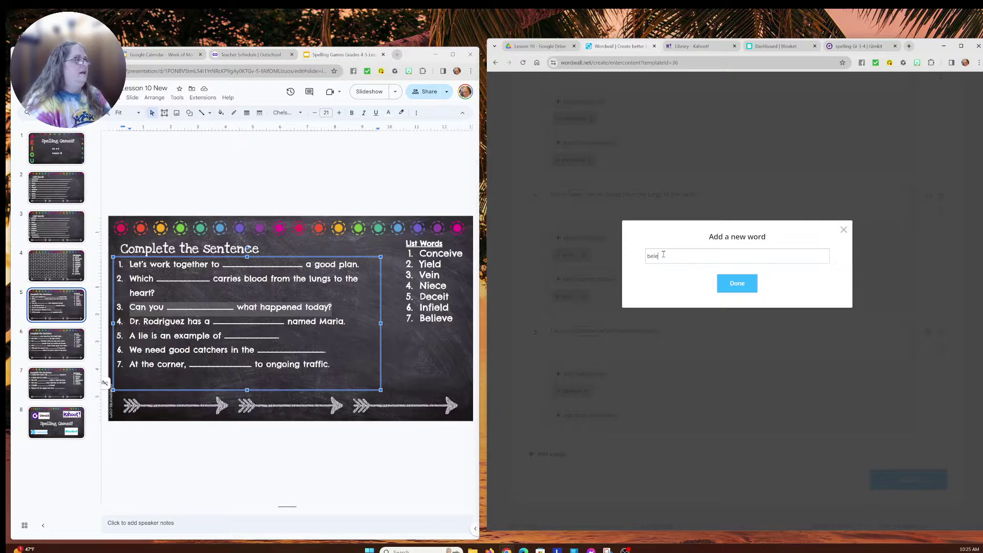
pyautogui.write('beleive')
pyautogui.click(737, 283)
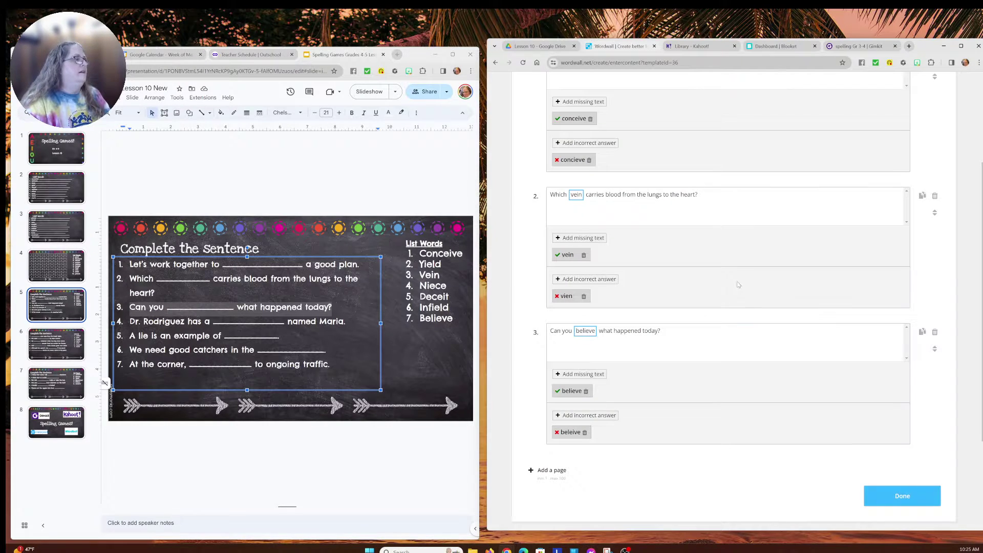
pyautogui.scroll(-2, 639, 399)
# - Add sentence 4 from the slide with niece missing and neice as the wrong answer
pyautogui.click(556, 359)
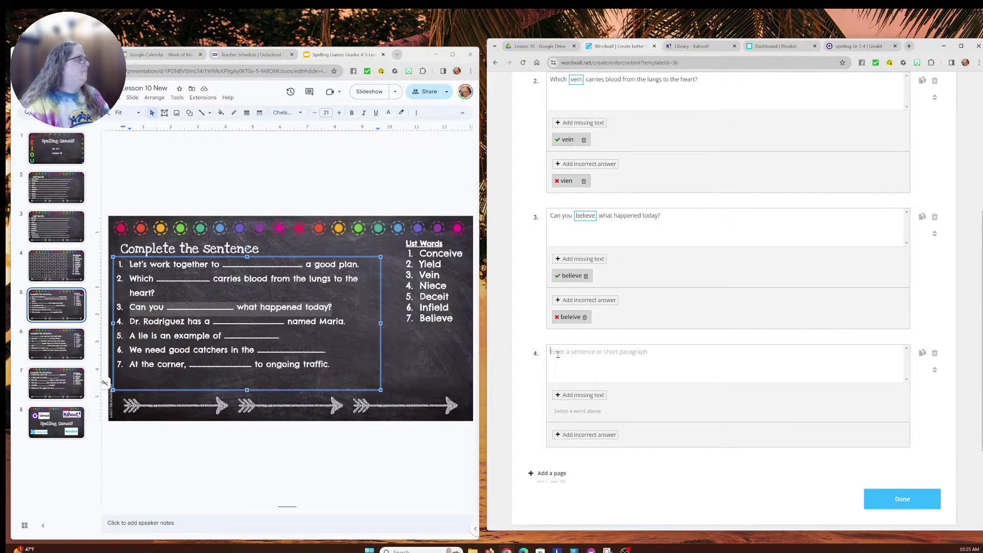
pyautogui.moveTo(130, 321); pyautogui.dragTo(348, 322)
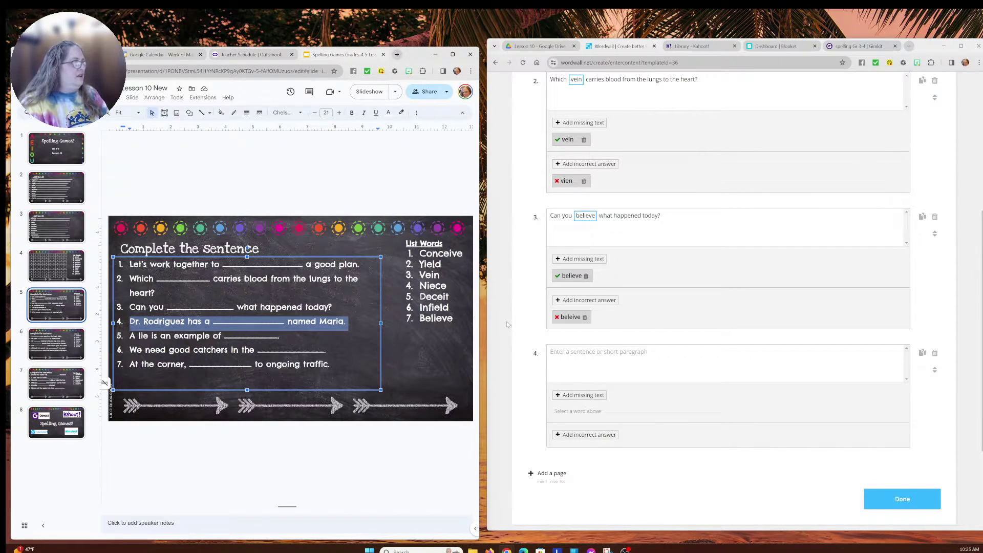
pyautogui.click(576, 359)
pyautogui.hotkey('ctrl', 'v')
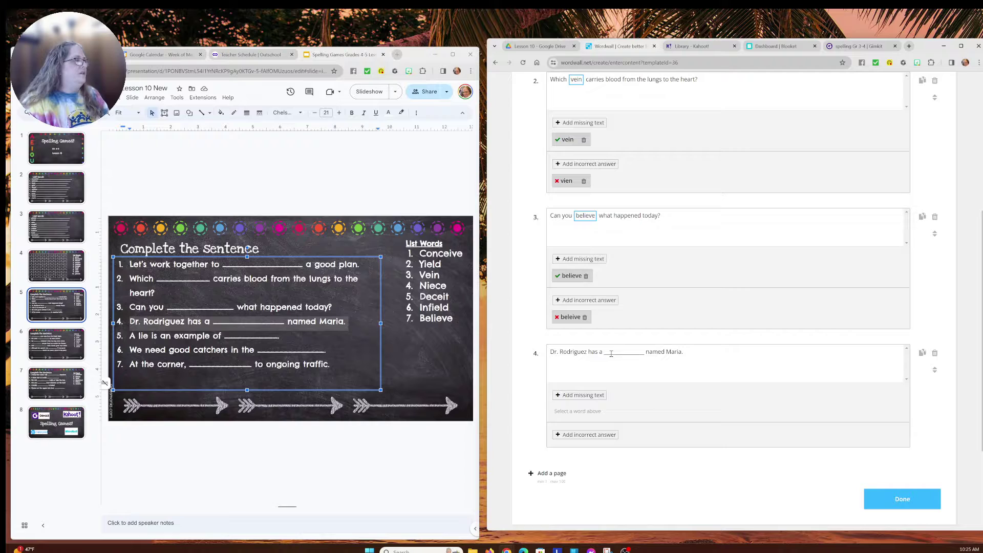
pyautogui.moveTo(603, 353); pyautogui.dragTo(644, 352)
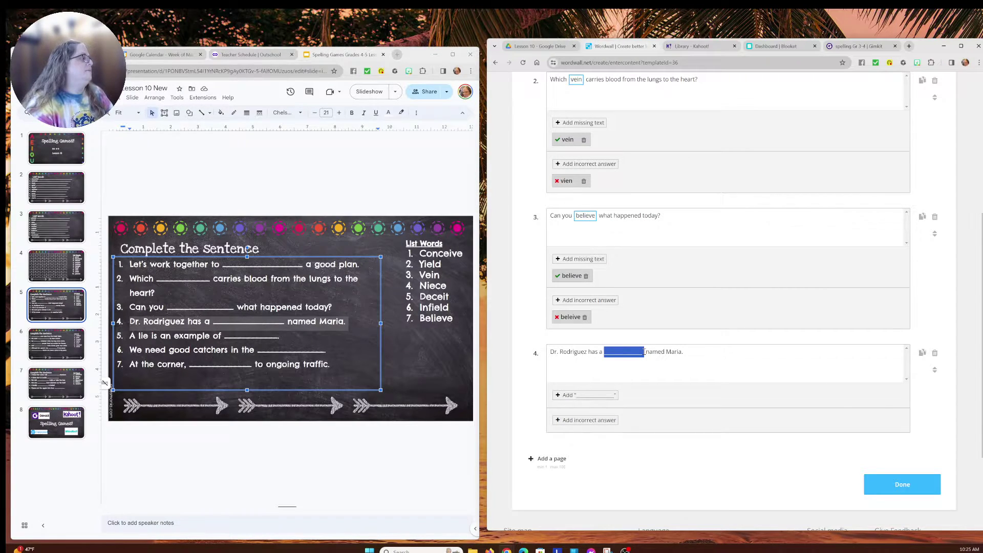
pyautogui.write('niece')
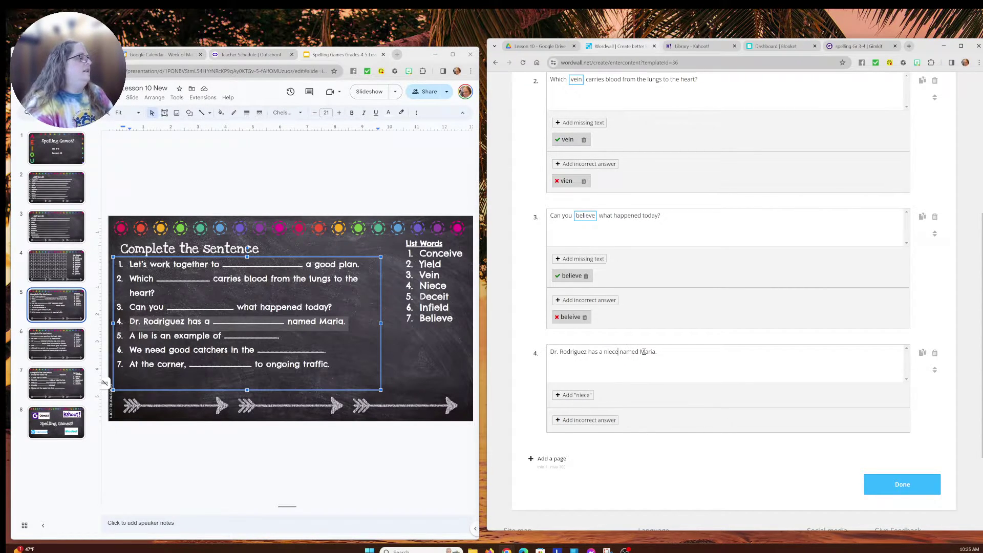
pyautogui.click(580, 395)
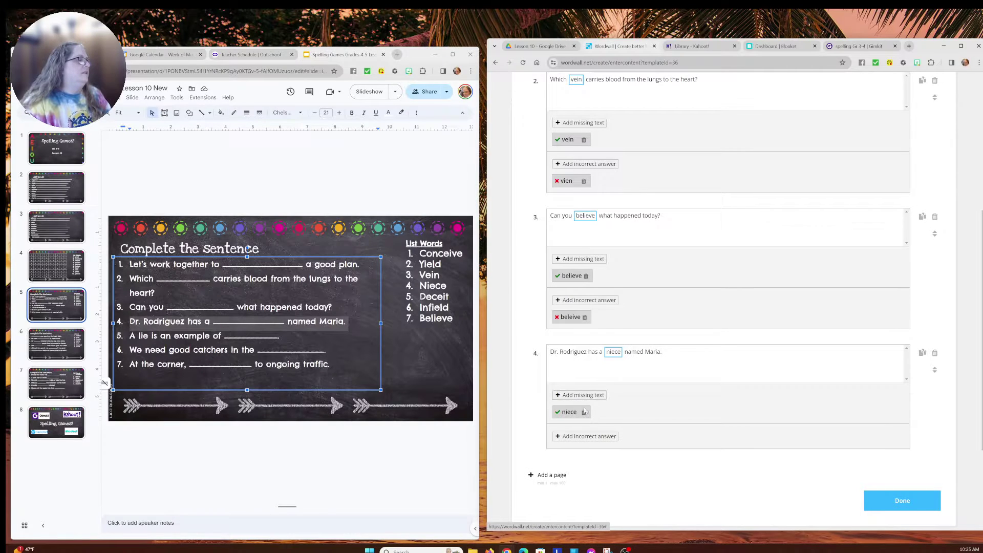
pyautogui.click(592, 436)
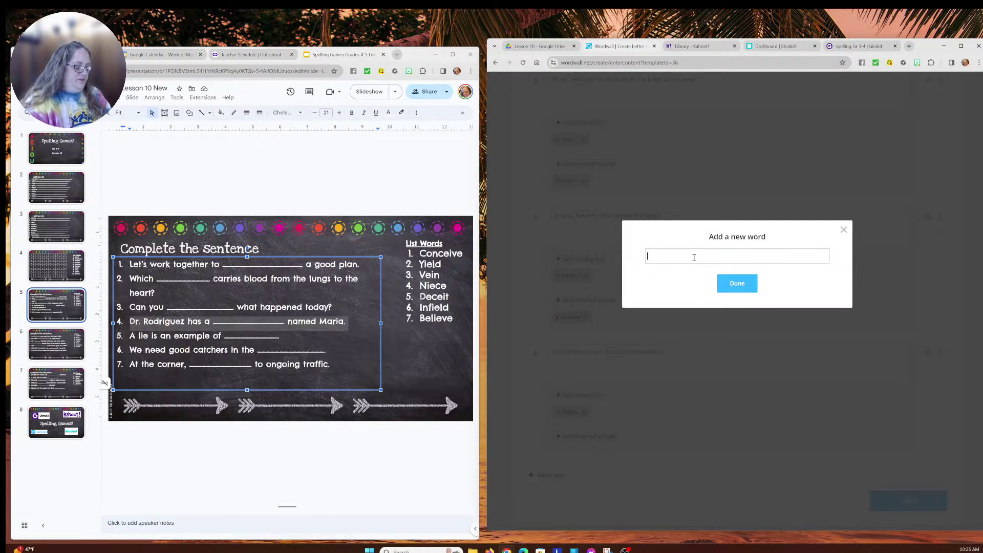
pyautogui.write('neice')
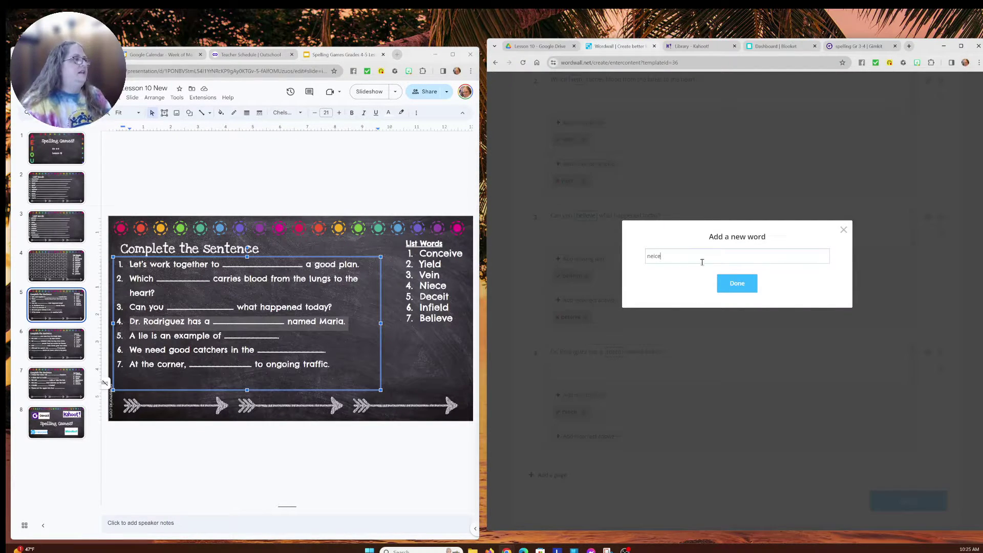
pyautogui.click(724, 287)
pyautogui.scroll(-3, 598, 352)
# - Add sentence 5, 'A lie is an example of deceit', missing deceit with decoy deciet
pyautogui.click(550, 337)
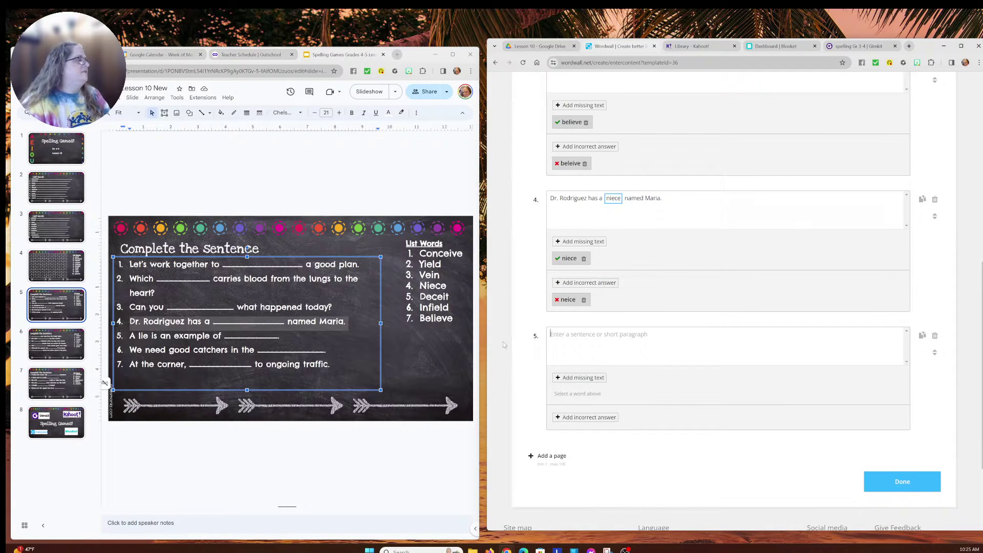
pyautogui.moveTo(129, 335); pyautogui.dragTo(283, 334)
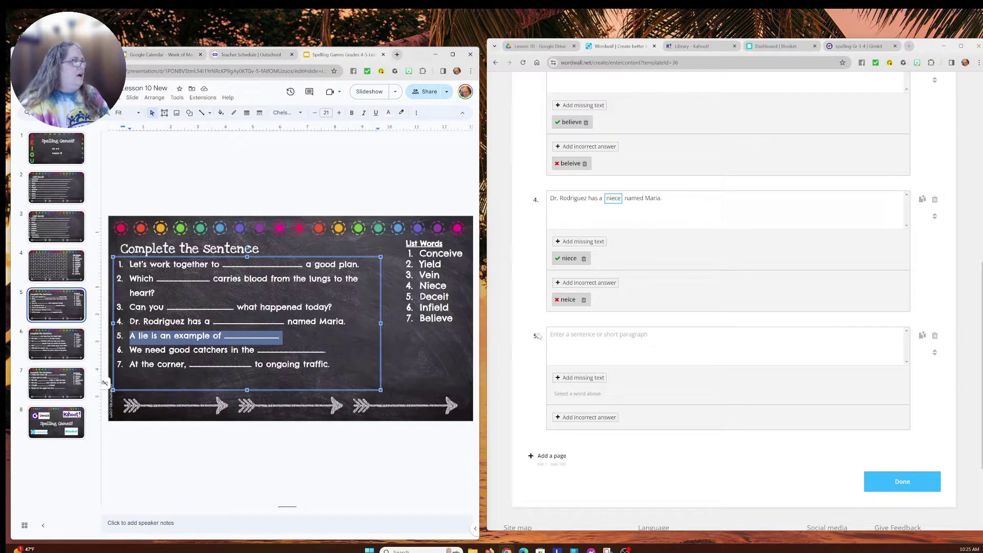
pyautogui.click(615, 353)
pyautogui.hotkey('ctrl', 'v')
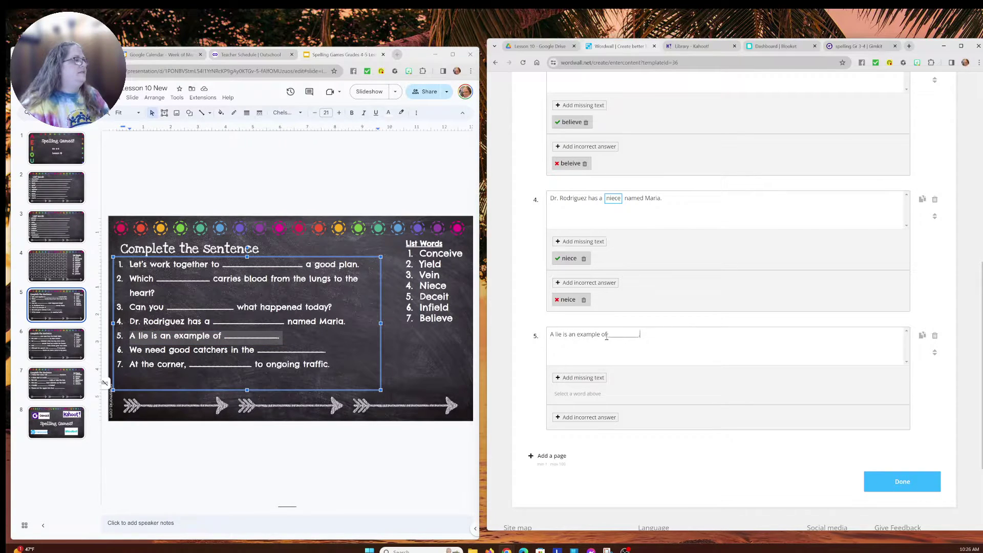
pyautogui.moveTo(607, 335); pyautogui.dragTo(638, 333)
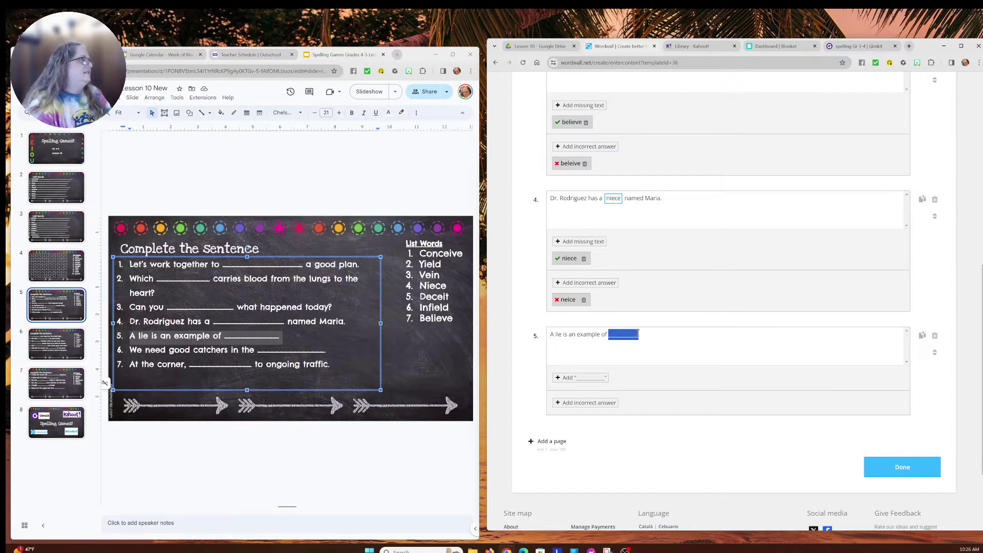
pyautogui.write('deceit')
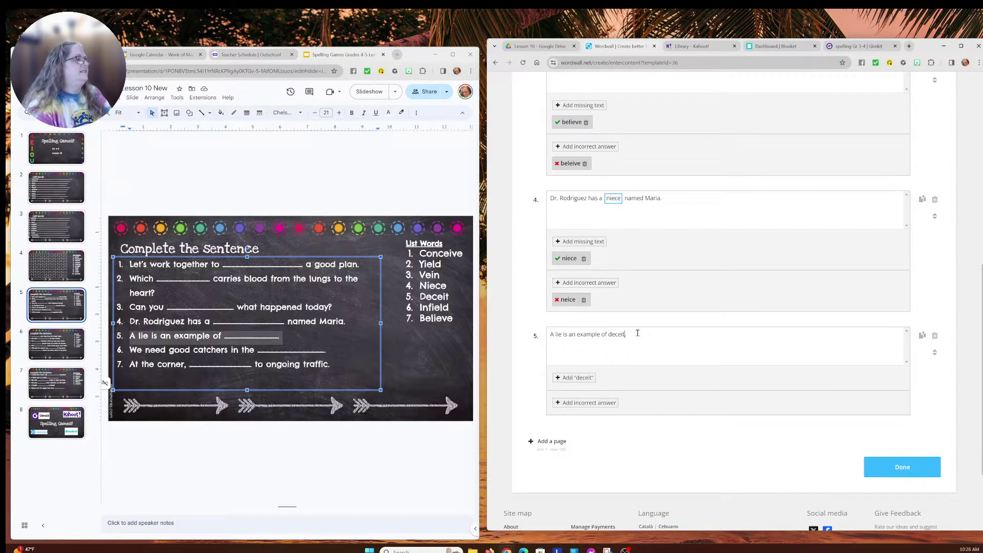
pyautogui.click(583, 379)
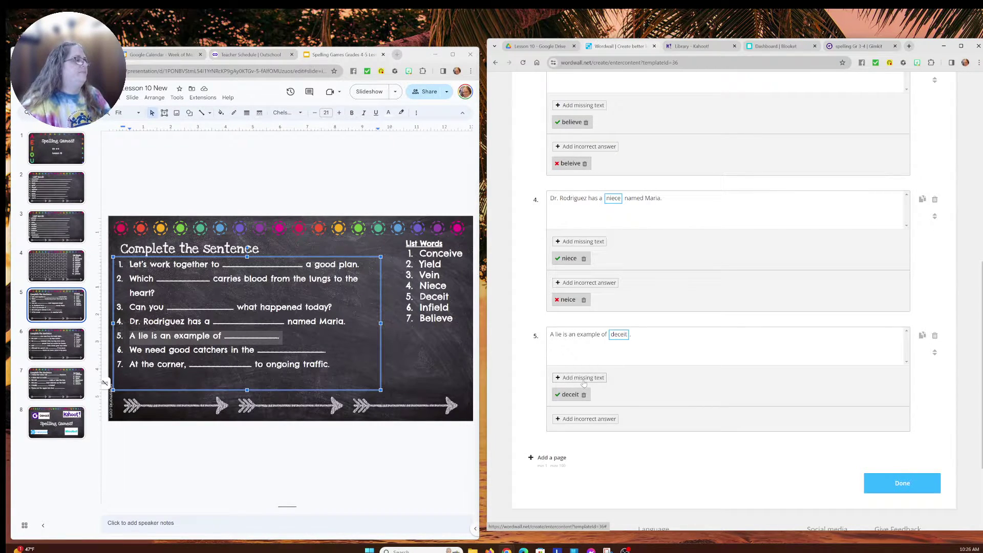
pyautogui.click(589, 420)
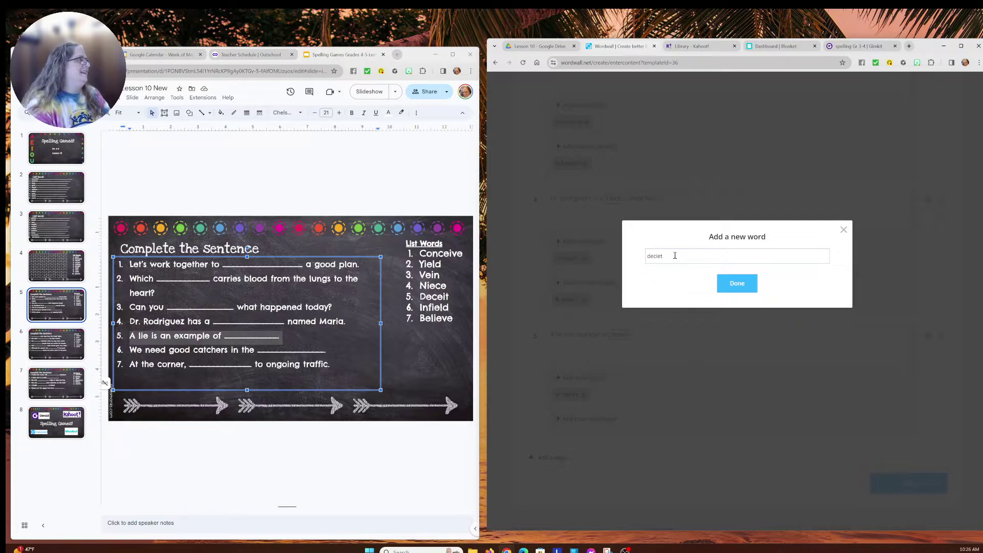
pyautogui.press('Return')
pyautogui.scroll(-3, 675, 382)
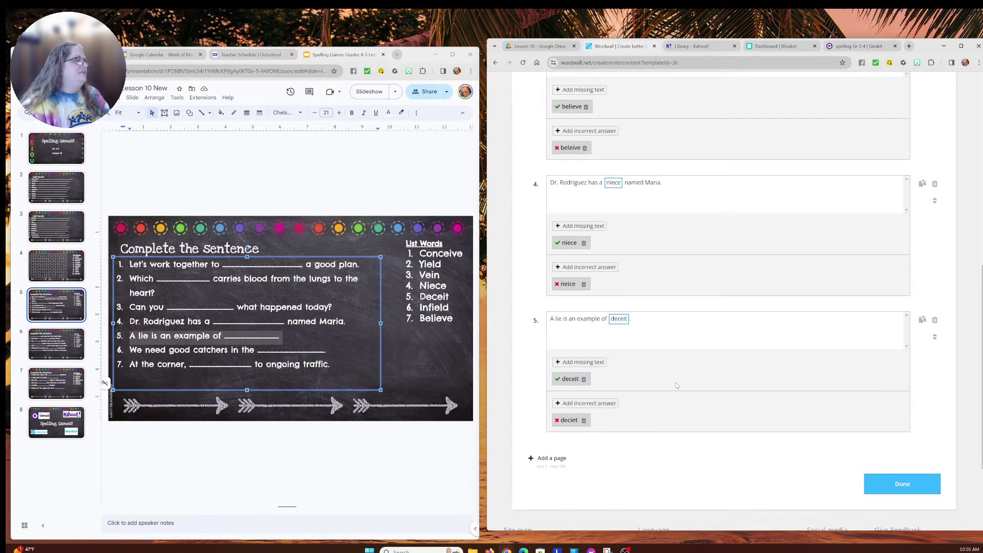
# - Add sentence 6, 'We need good catchers in the infield', missing infield plus a misspelled decoy
pyautogui.click(542, 359)
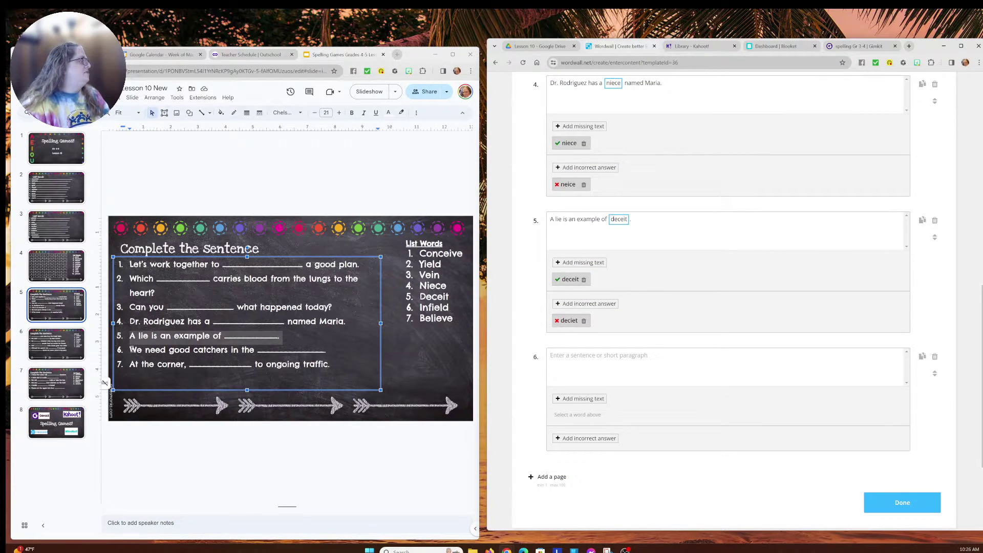
pyautogui.moveTo(132, 350); pyautogui.dragTo(331, 350)
pyautogui.hotkey('ctrl', 'c')
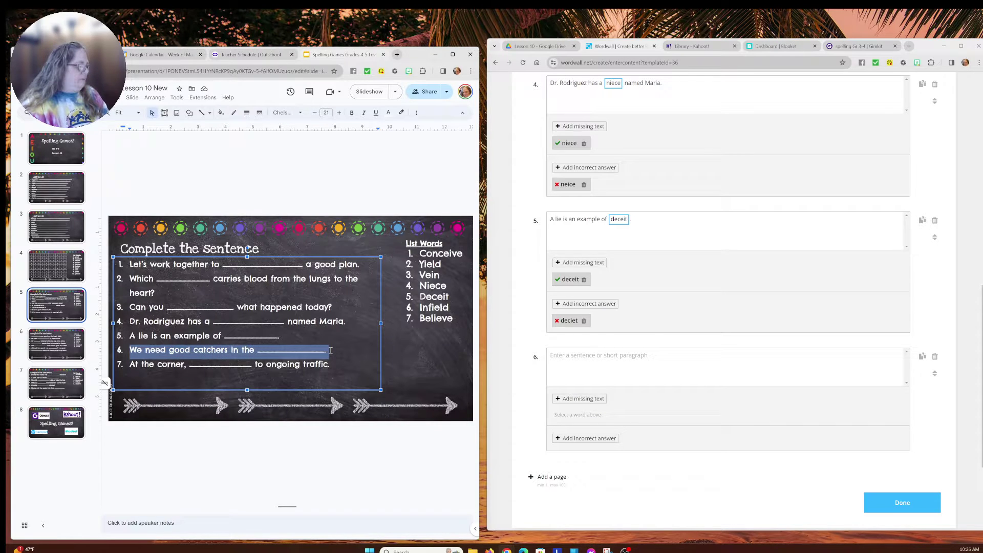
pyautogui.click(573, 356)
pyautogui.hotkey('ctrl', 'v')
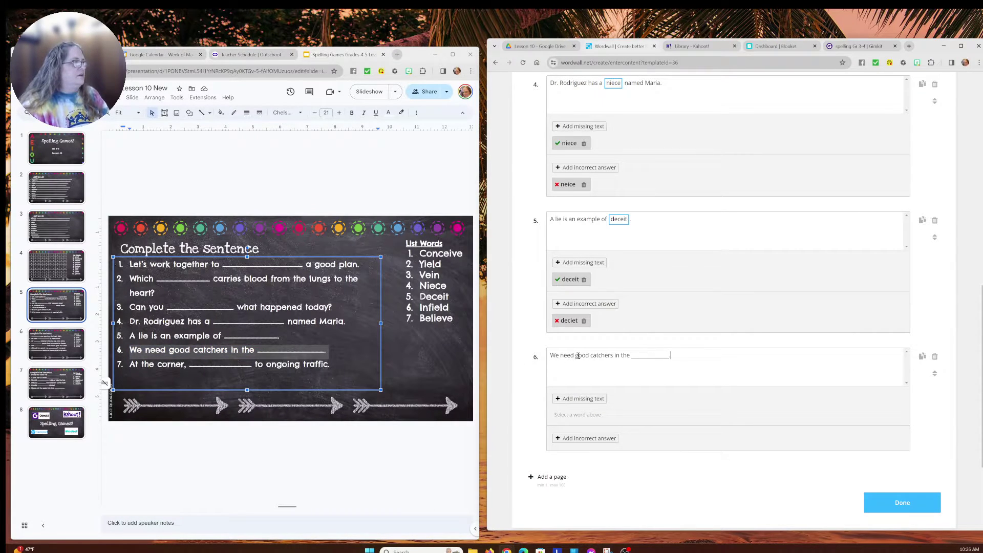
pyautogui.moveTo(631, 356); pyautogui.dragTo(668, 355)
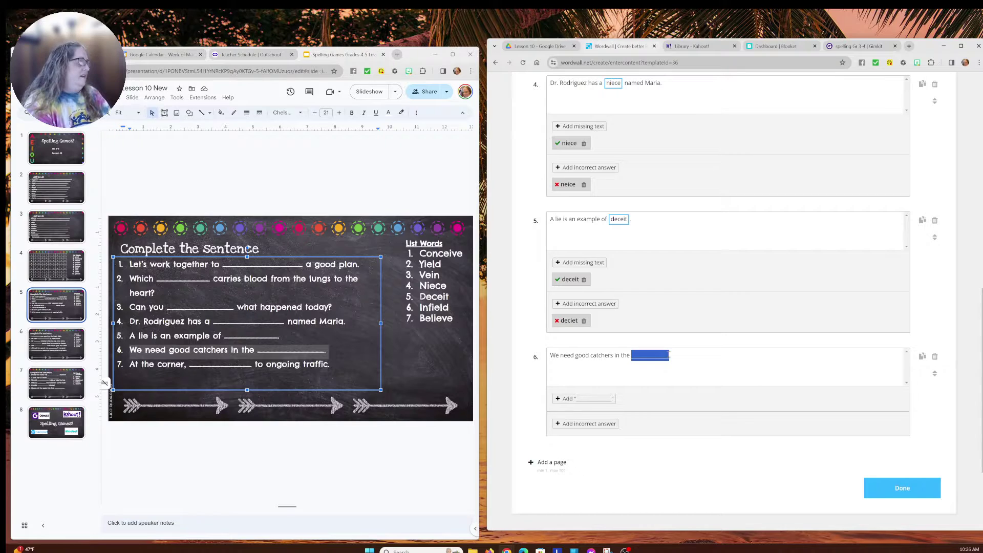
pyautogui.write('infield')
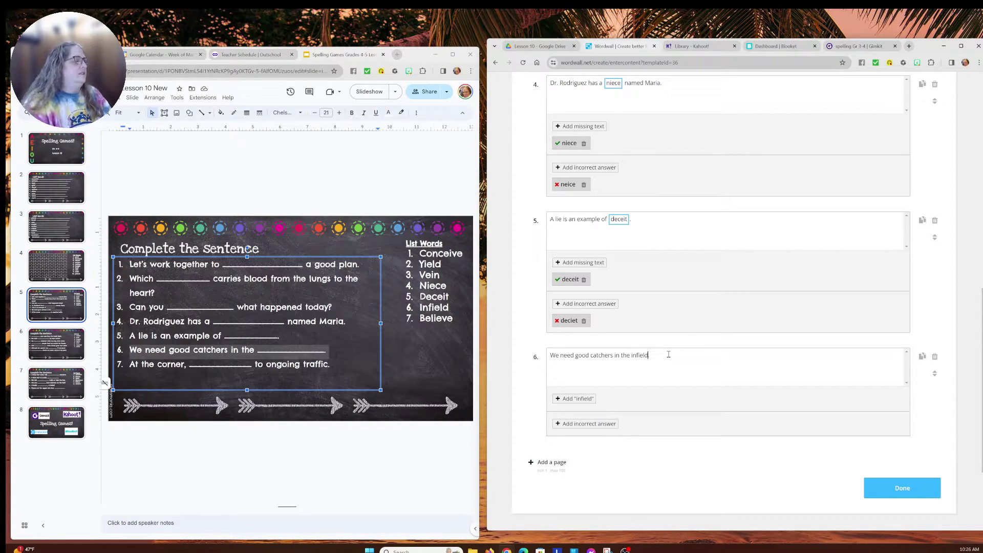
pyautogui.click(577, 398)
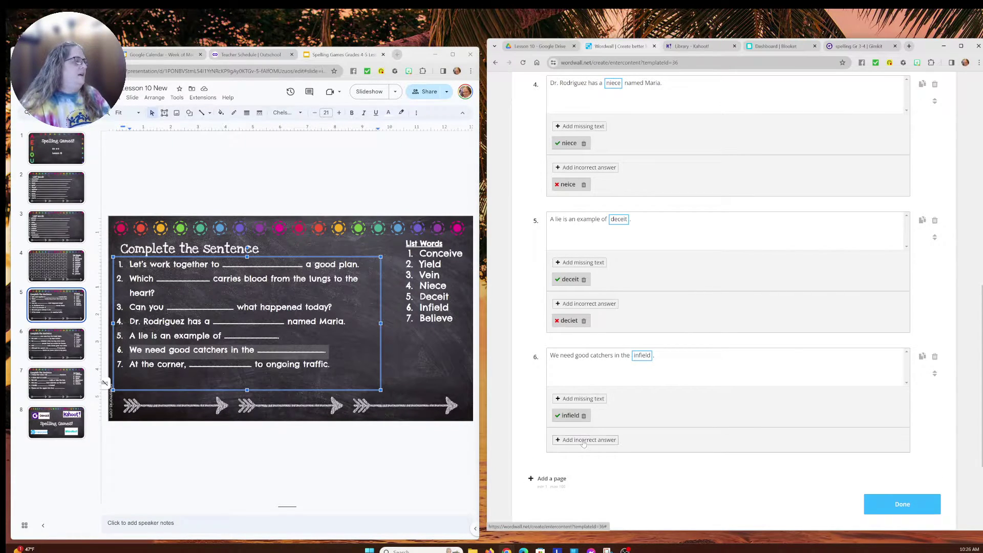
pyautogui.click(583, 441)
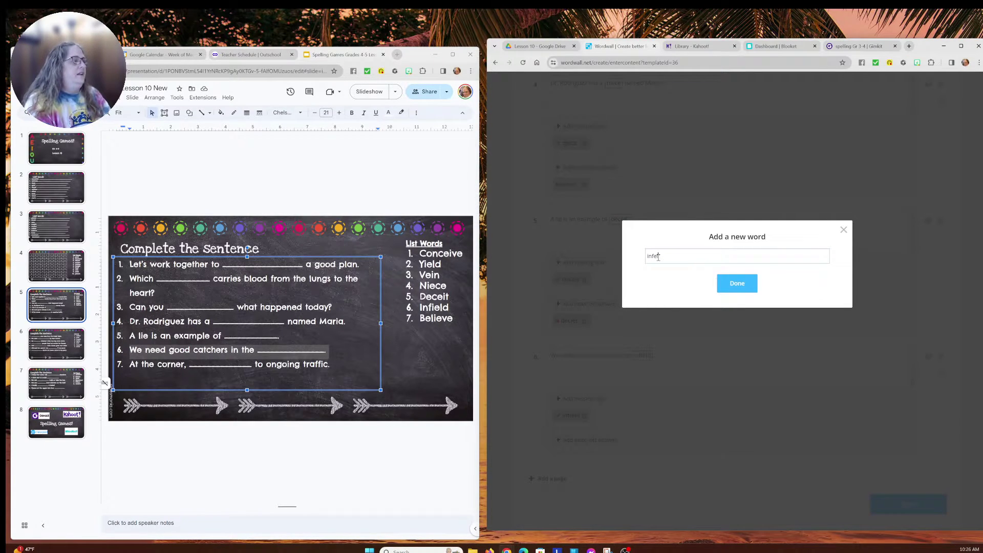
pyautogui.click(726, 281)
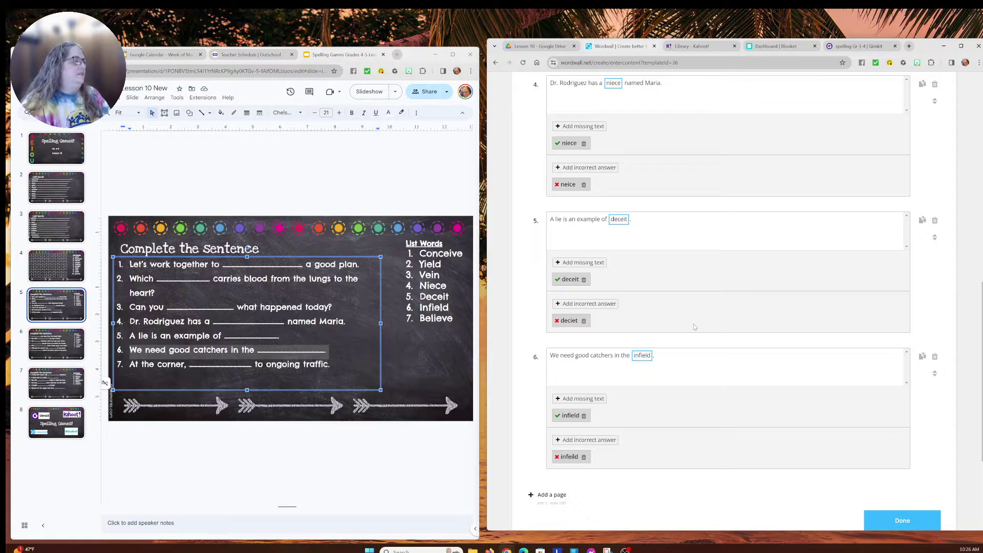
pyautogui.scroll(-3, 667, 349)
# - Add sentence 7, 'At the corner, yield to ongoing traffic', missing yield with decoy yeild
pyautogui.click(550, 379)
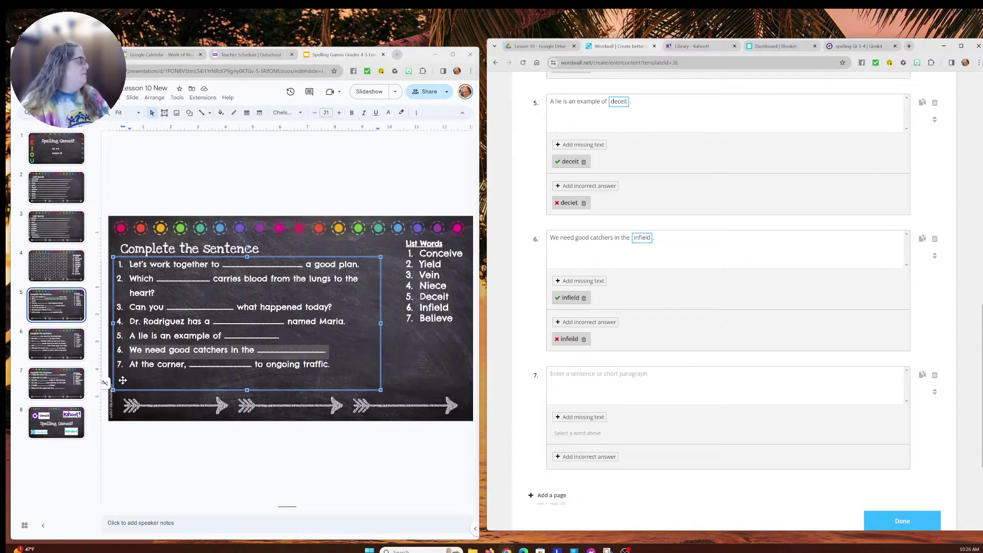
pyautogui.moveTo(129, 364); pyautogui.dragTo(331, 363)
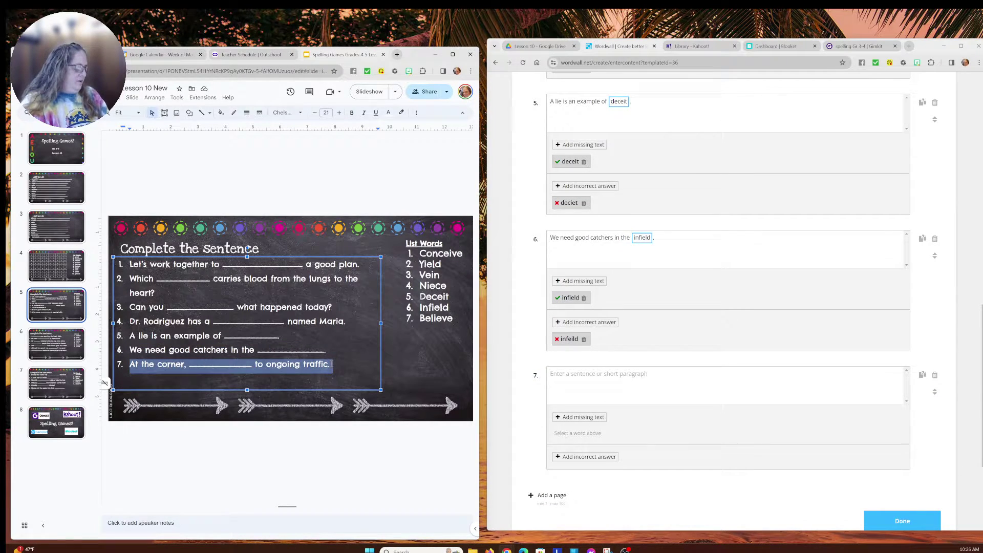
pyautogui.click(635, 380)
pyautogui.write('At the corner, ___________ to ongoing traffic.')
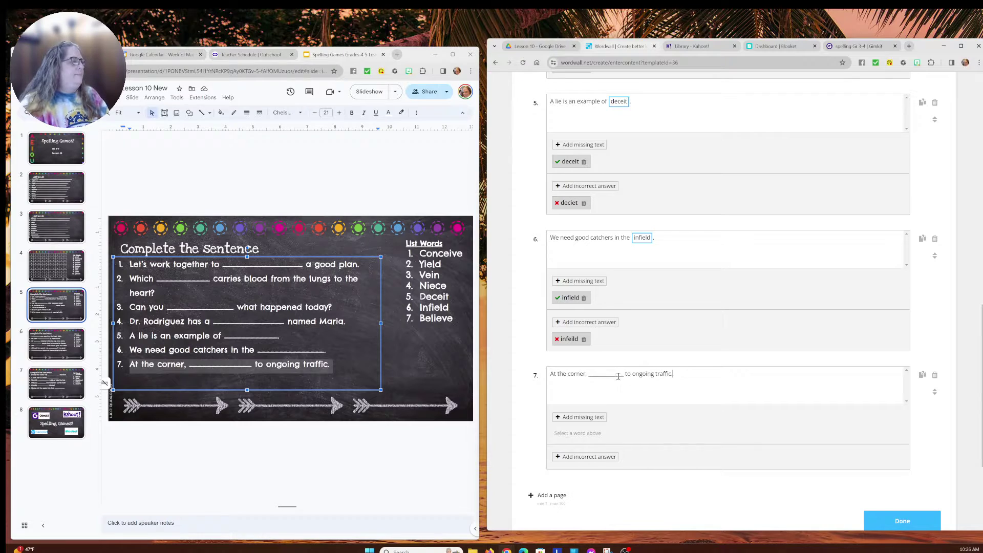
pyautogui.moveTo(588, 375); pyautogui.dragTo(621, 374)
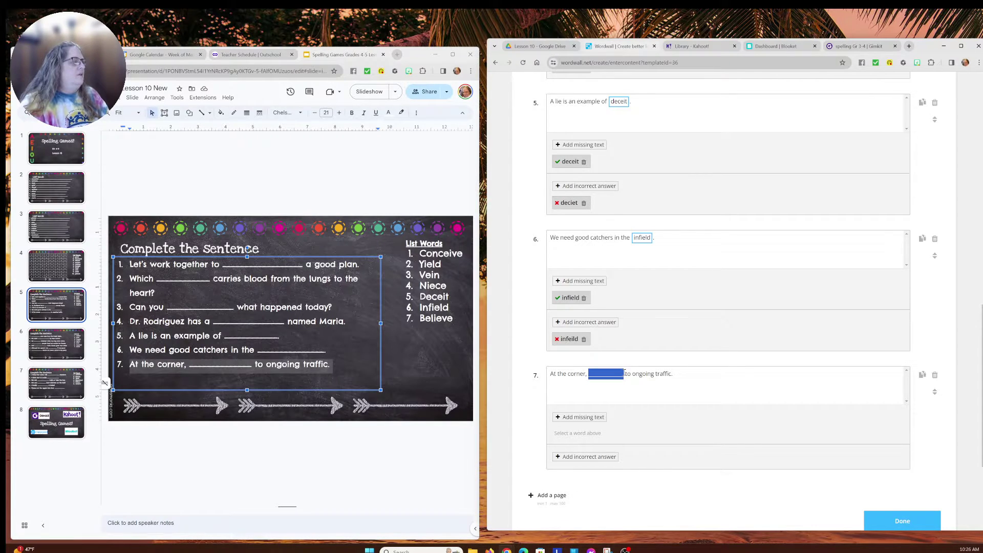
pyautogui.write('yield')
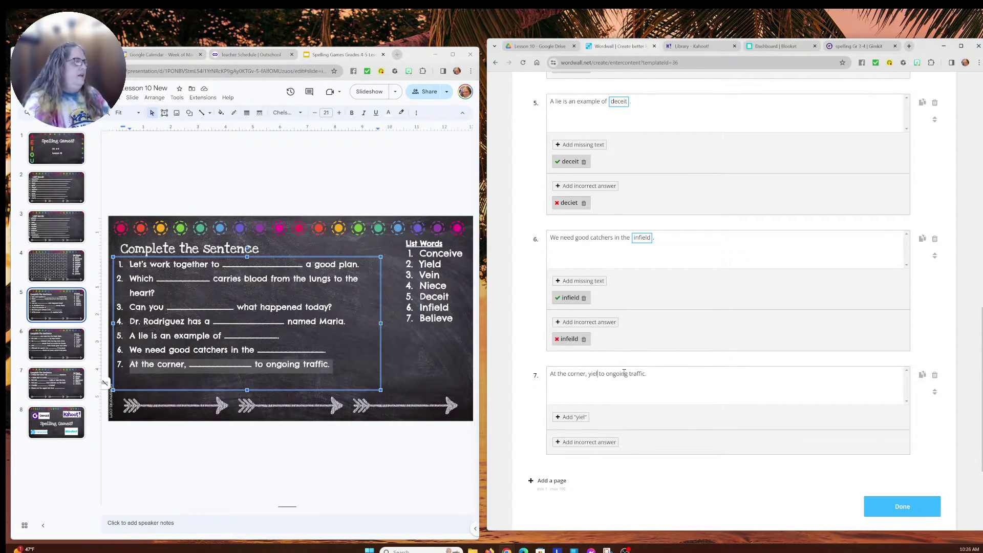
pyautogui.click(575, 417)
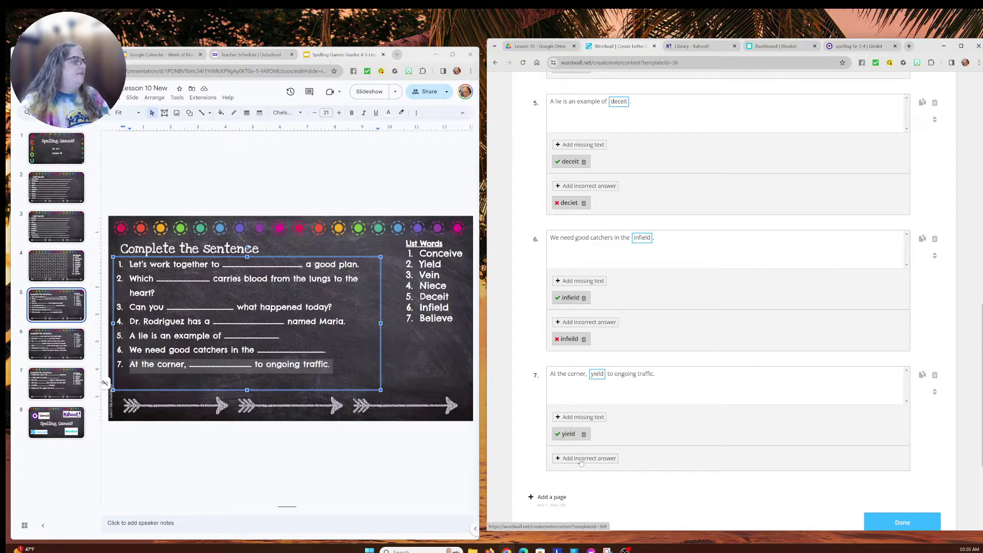
pyautogui.click(580, 459)
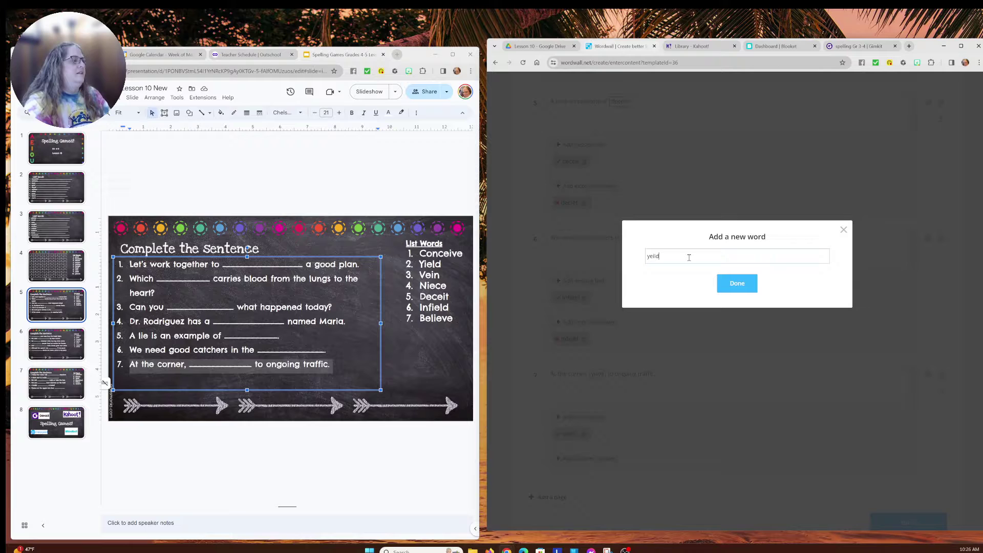
pyautogui.click(748, 286)
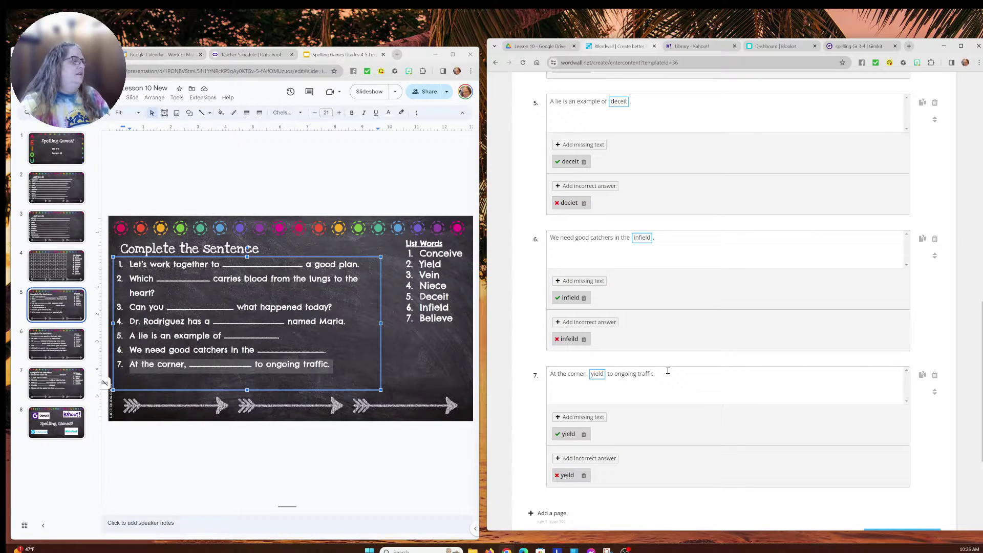
pyautogui.scroll(-3, 680, 387)
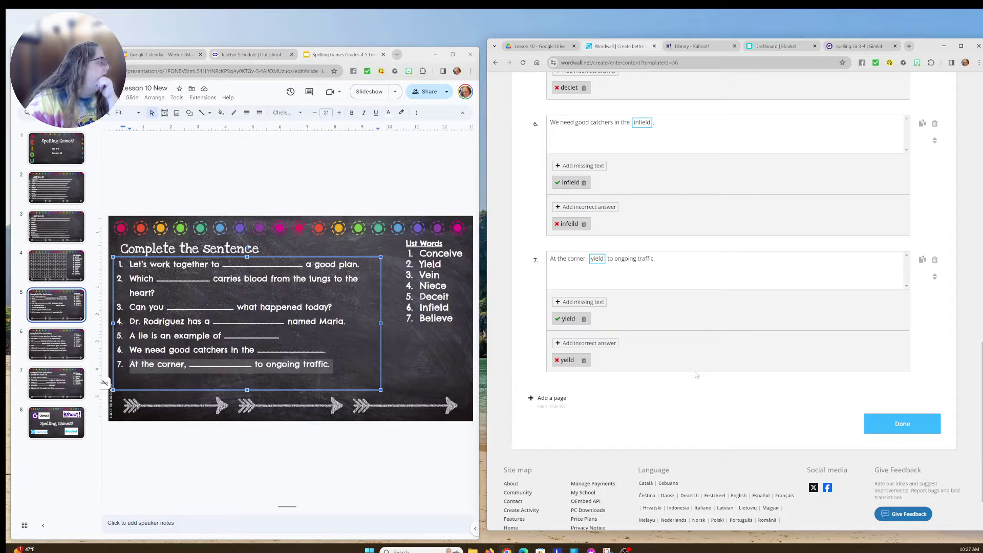
# - Save the activity, then set its timer to None and apply it to this activity
pyautogui.click(896, 425)
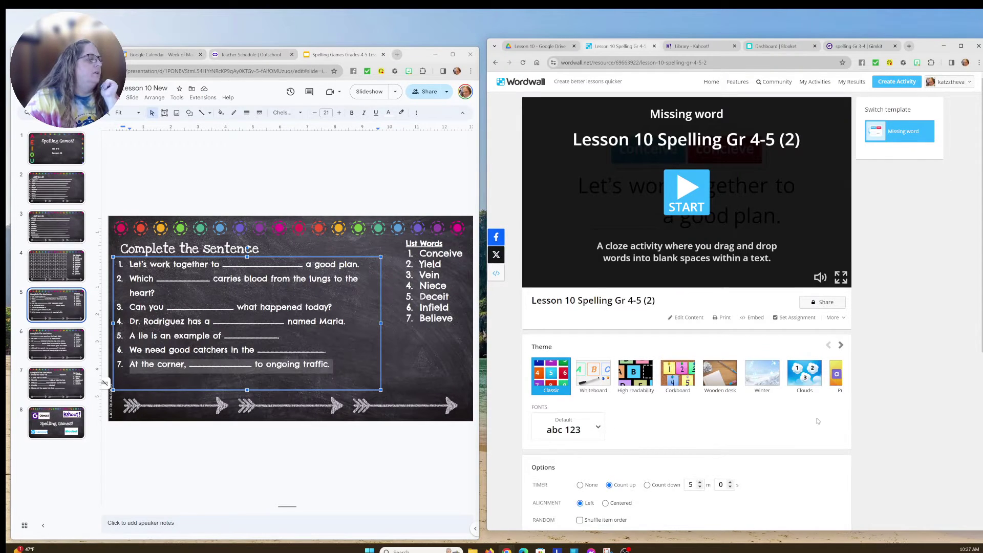
pyautogui.scroll(-4, 818, 421)
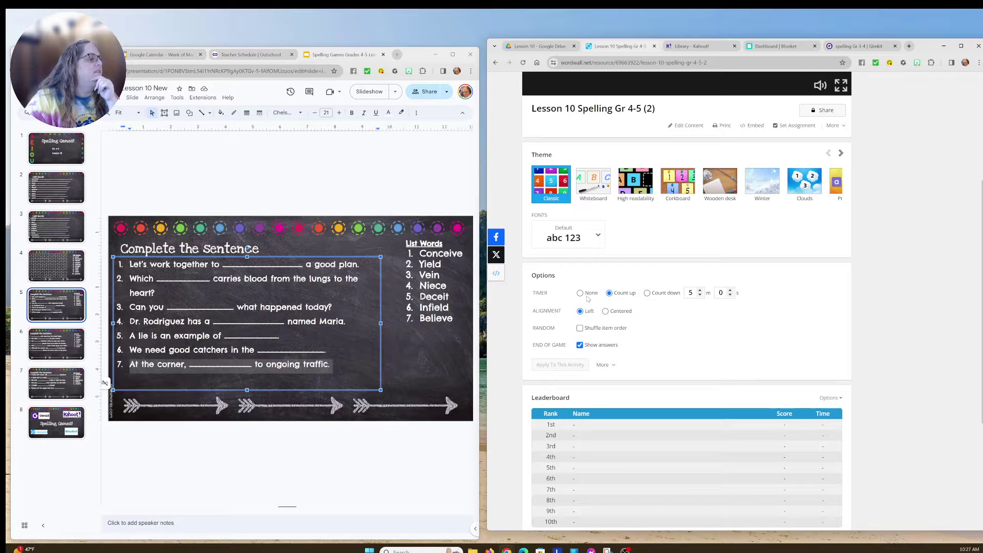
pyautogui.click(580, 293)
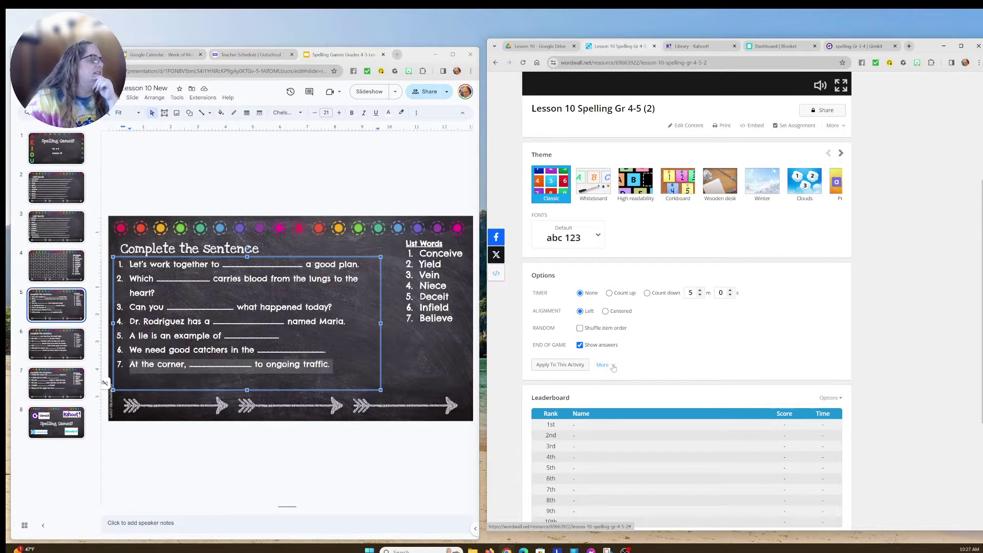
pyautogui.click(561, 364)
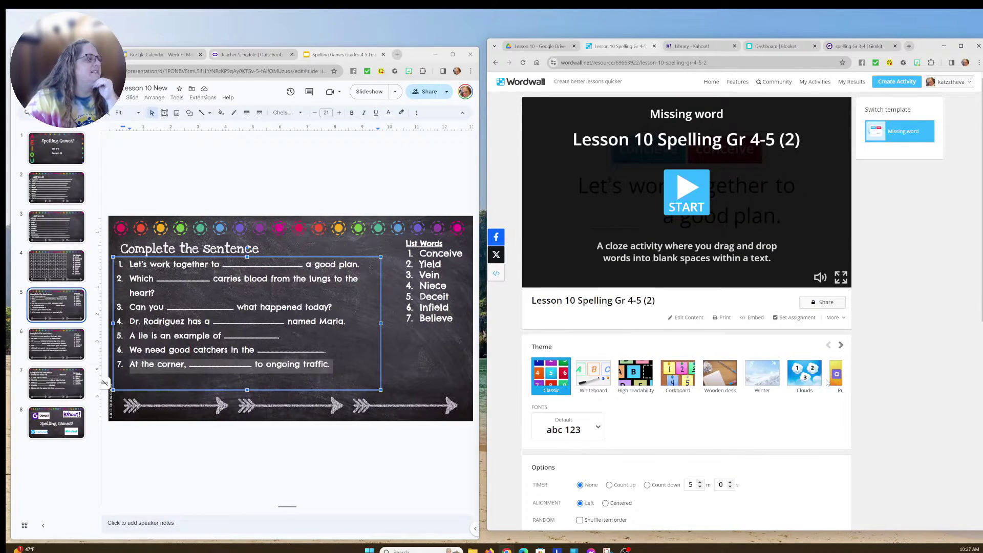
# - Apply the High readability theme, start the game, and answer sentence 1 with 'conceive'
pyautogui.click(633, 377)
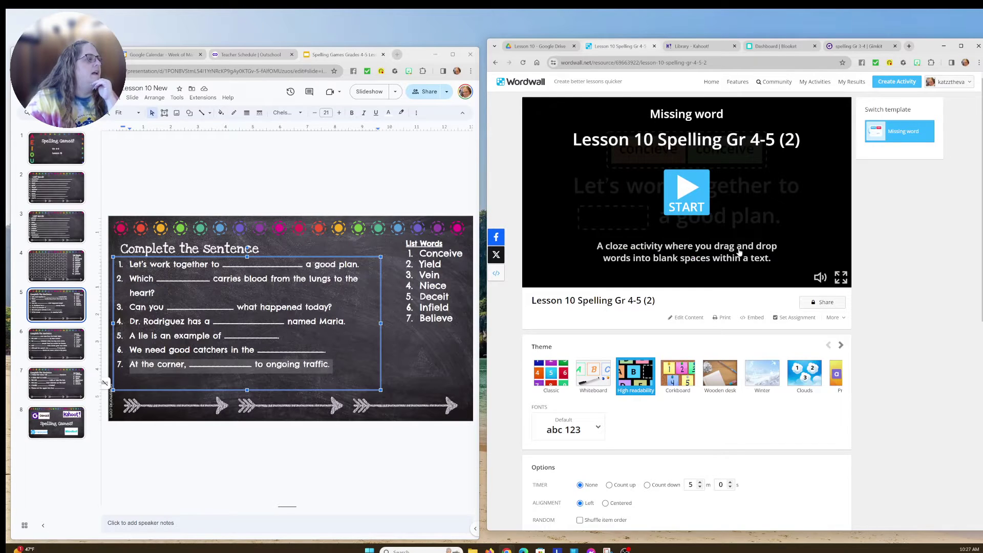
pyautogui.click(687, 191)
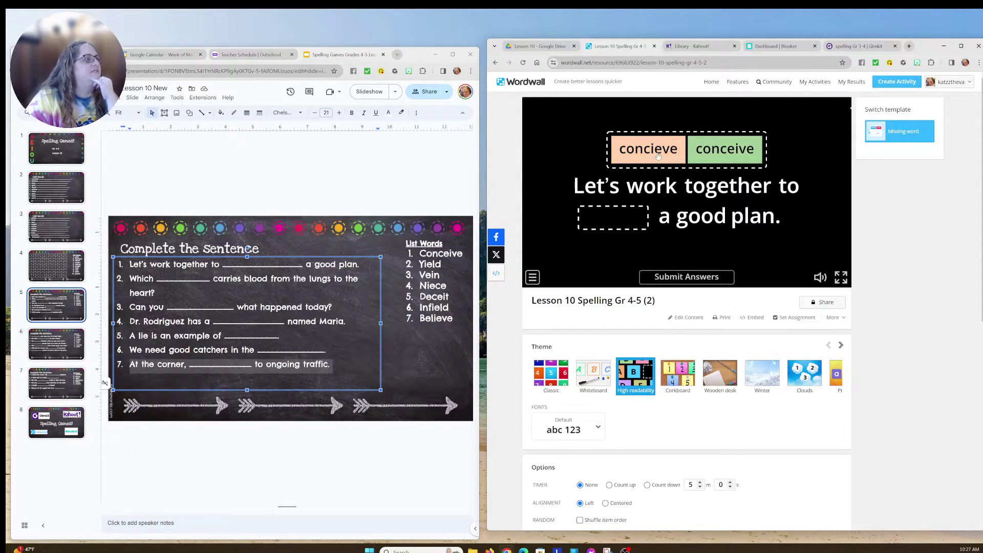
pyautogui.click(714, 152)
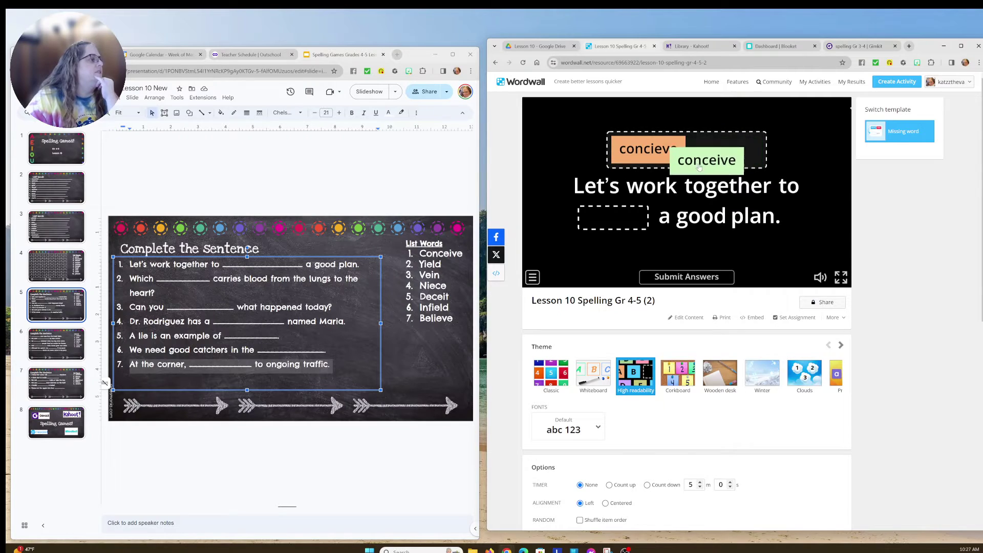
pyautogui.click(723, 279)
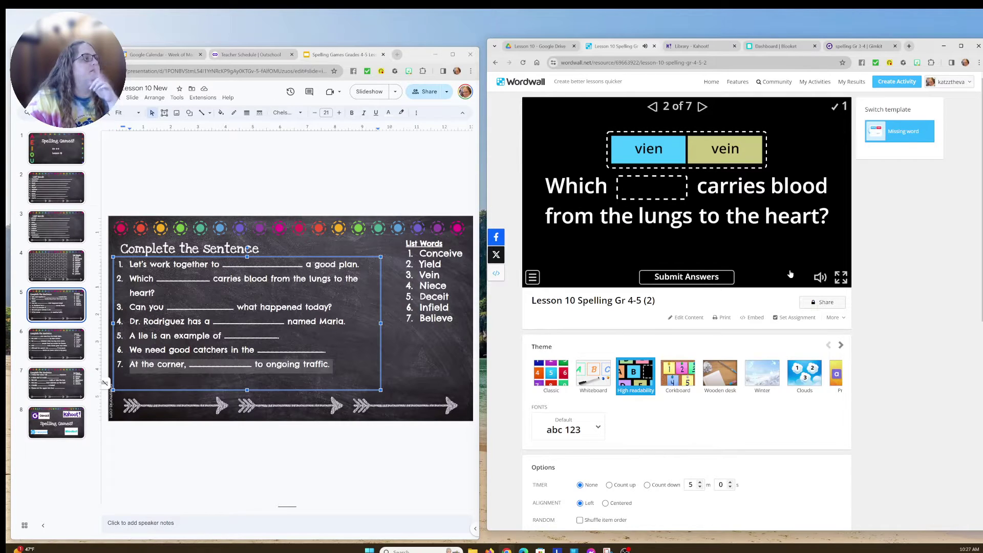
# - Complete sentence 2 with 'vein' and sentence 3 with 'believe', submitting each answer
pyautogui.click(721, 145)
pyautogui.click(726, 280)
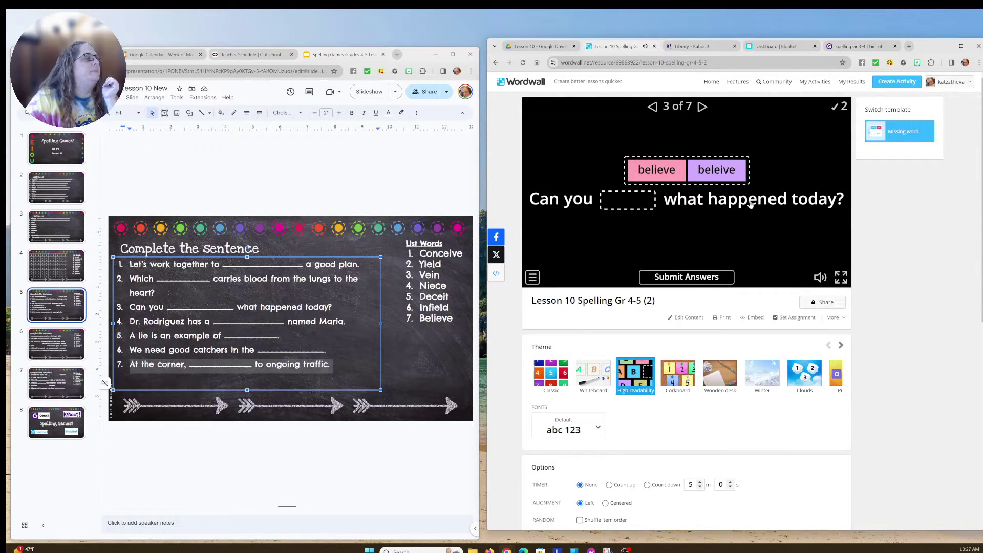
pyautogui.moveTo(656, 169); pyautogui.dragTo(632, 199)
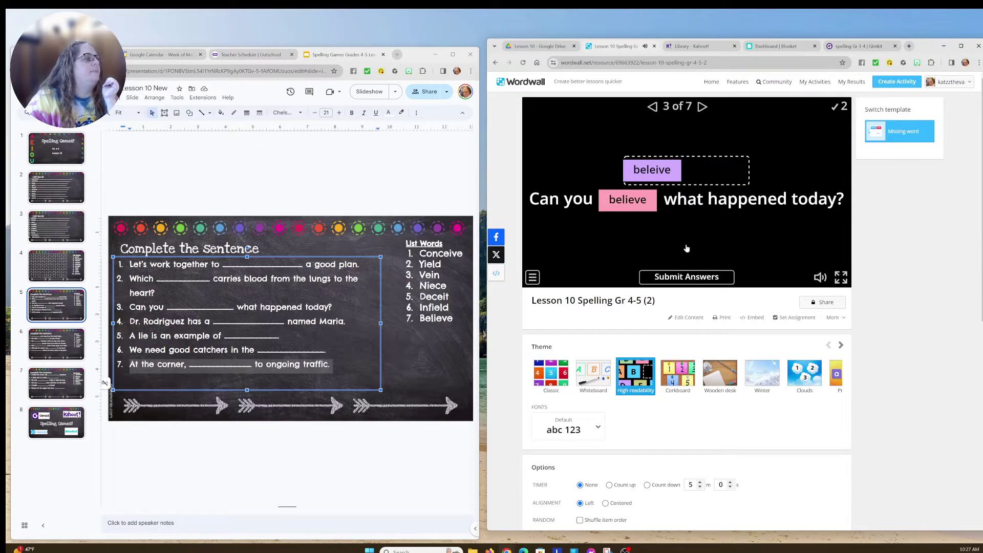
pyautogui.click(697, 279)
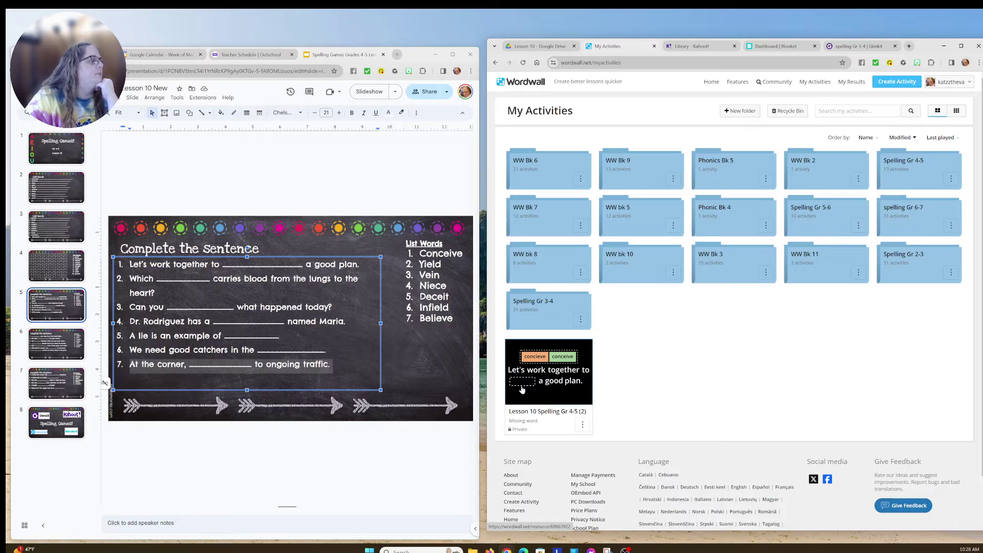
# - File the activity into Spelling Gr 4-5, then open Lesson 10 and its Wordsearch activity
pyautogui.moveTo(531, 379); pyautogui.dragTo(898, 165)
pyautogui.click(898, 165)
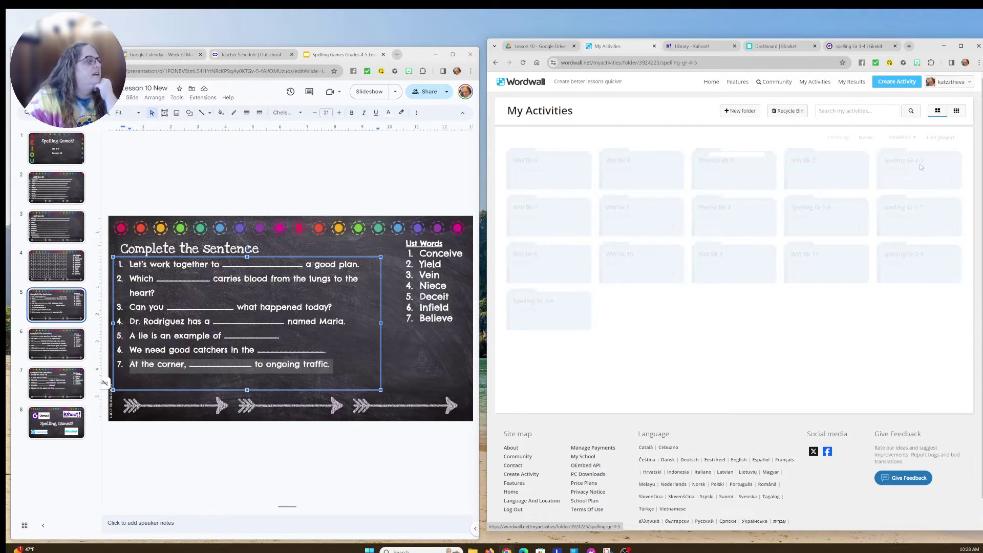
pyautogui.moveTo(553, 291); pyautogui.dragTo(643, 231)
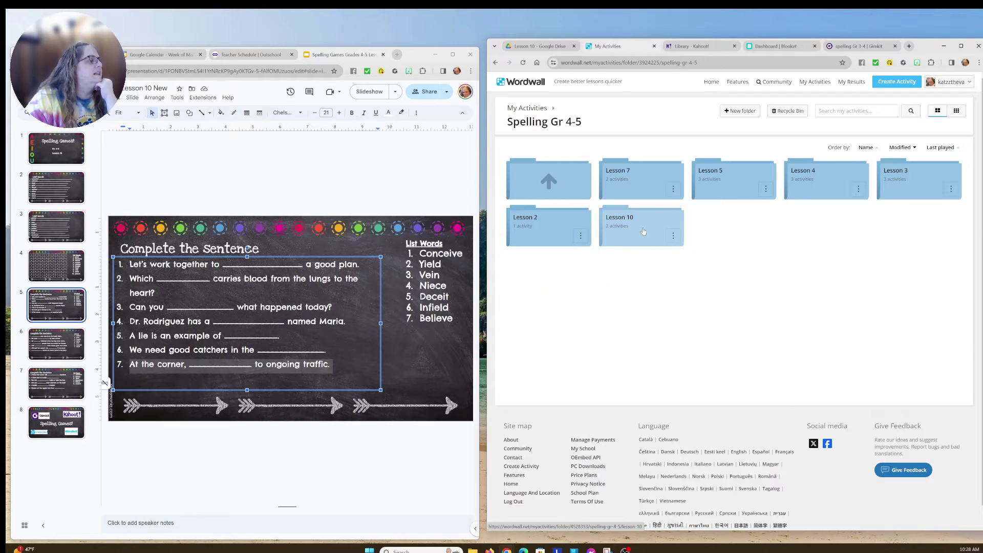
pyautogui.click(647, 224)
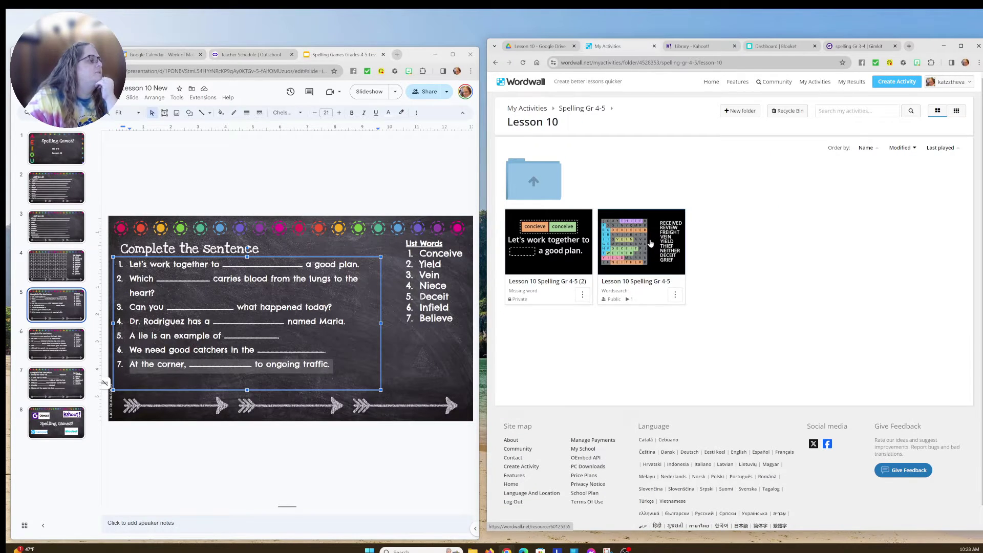
pyautogui.click(650, 243)
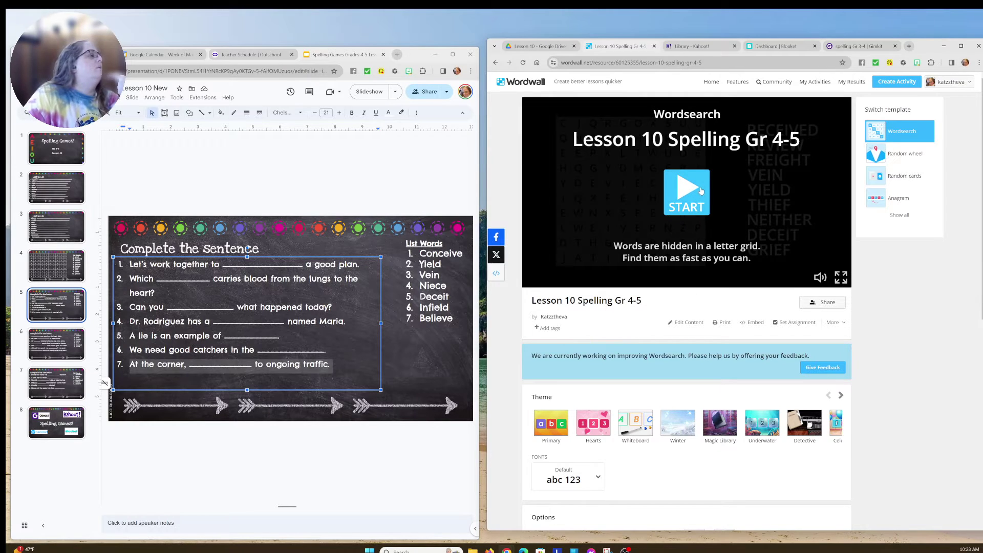
# - Start the wordsearch, mark NEITHER and VEIN in the grid, and show all switchable templates
pyautogui.click(700, 191)
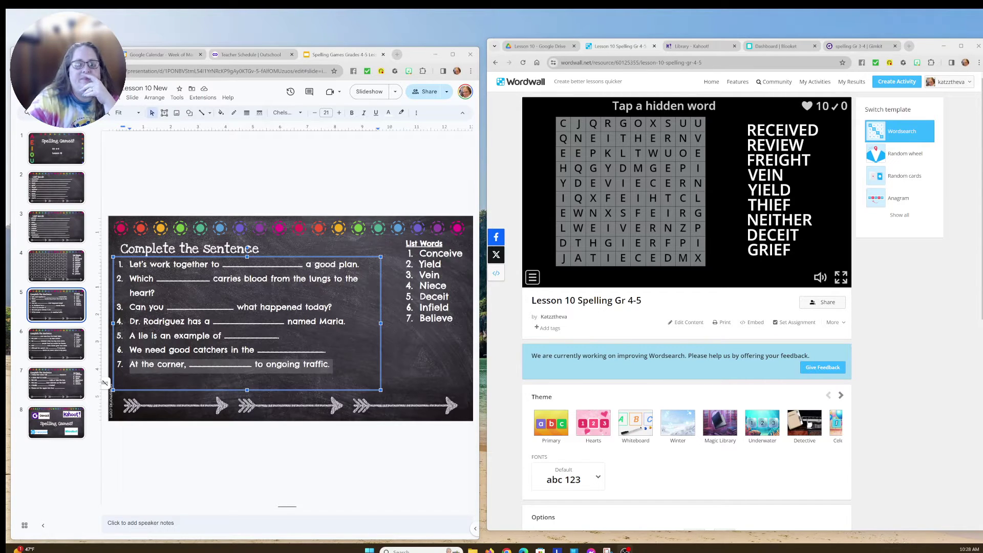
pyautogui.moveTo(581, 141); pyautogui.dragTo(667, 138)
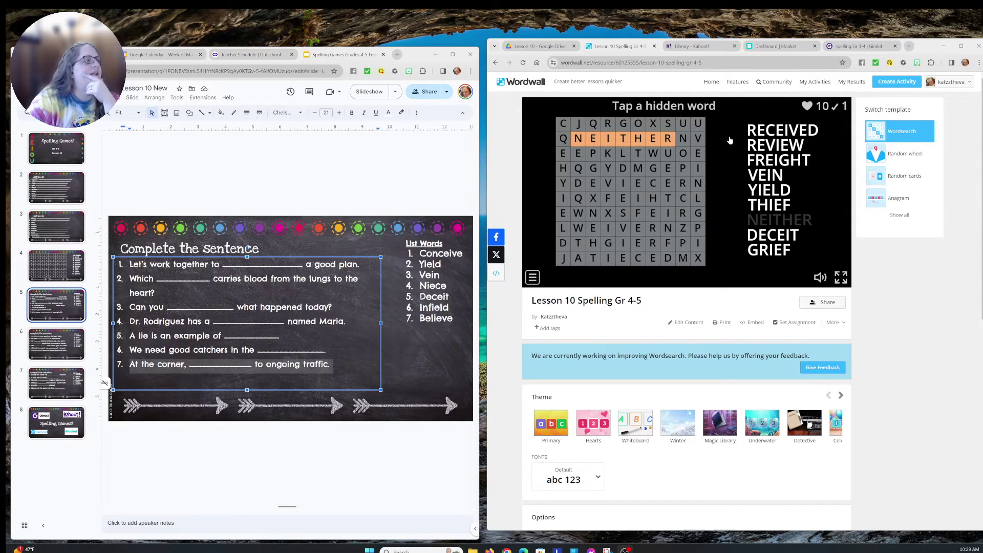
pyautogui.click(698, 152)
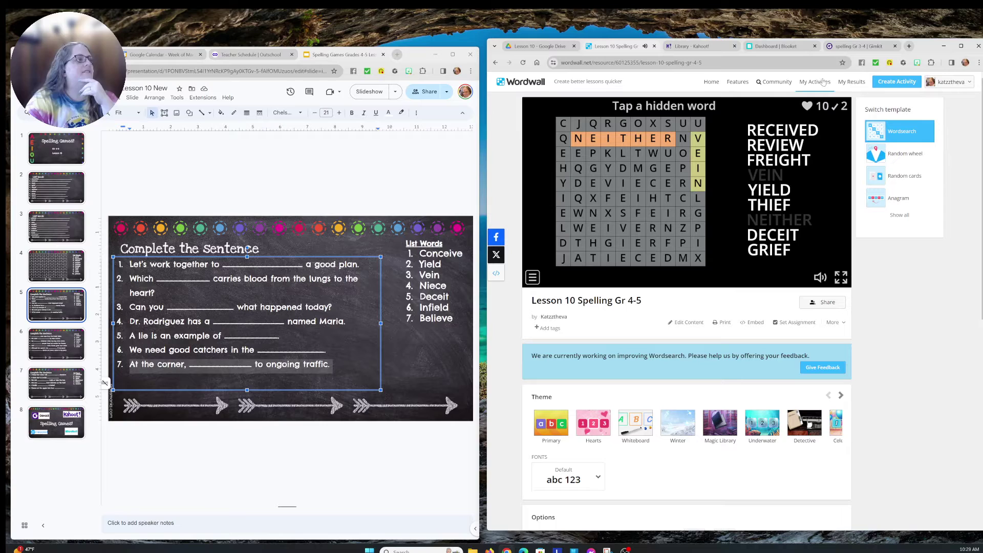
pyautogui.click(899, 215)
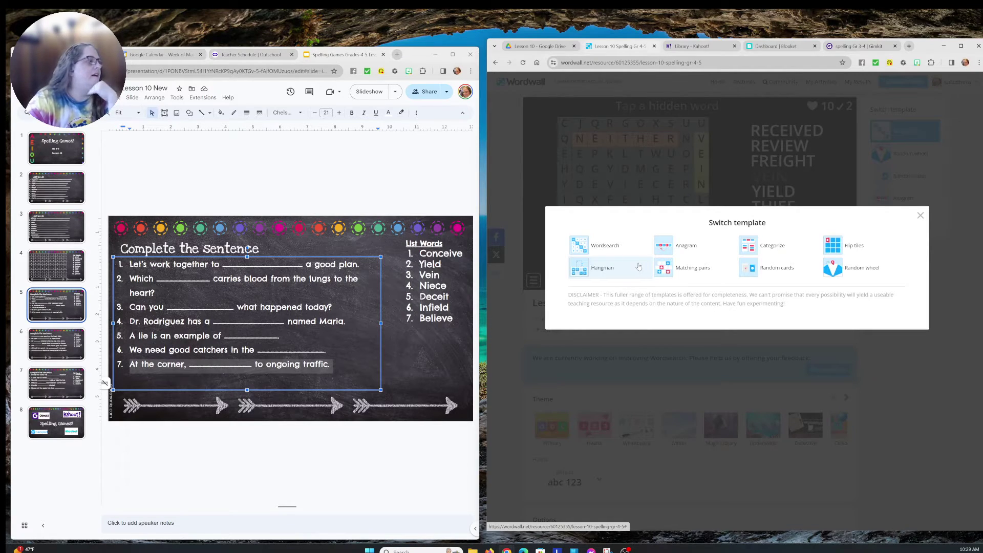
# - Switch the activity to the Anagram template and apply its options to this activity
pyautogui.click(686, 249)
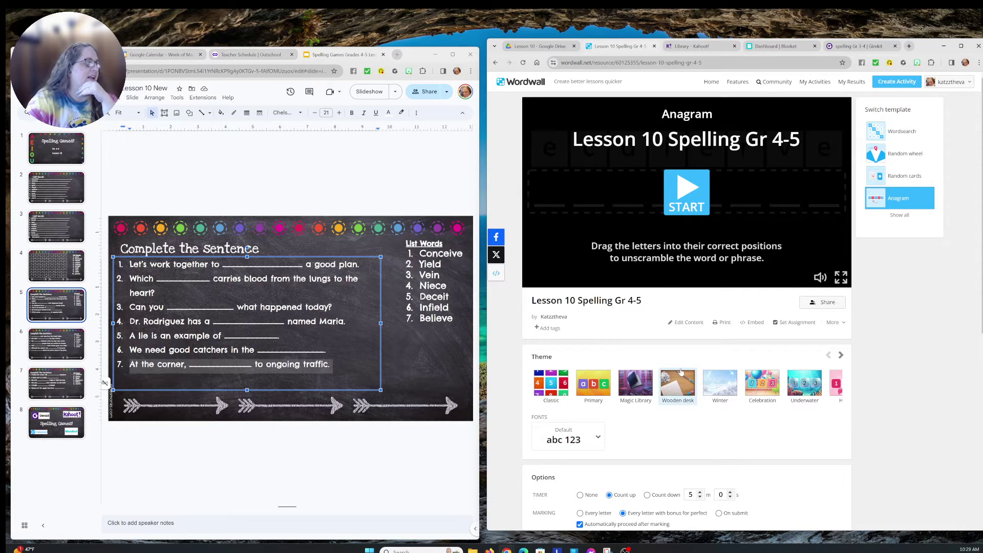
pyautogui.scroll(-2, 681, 375)
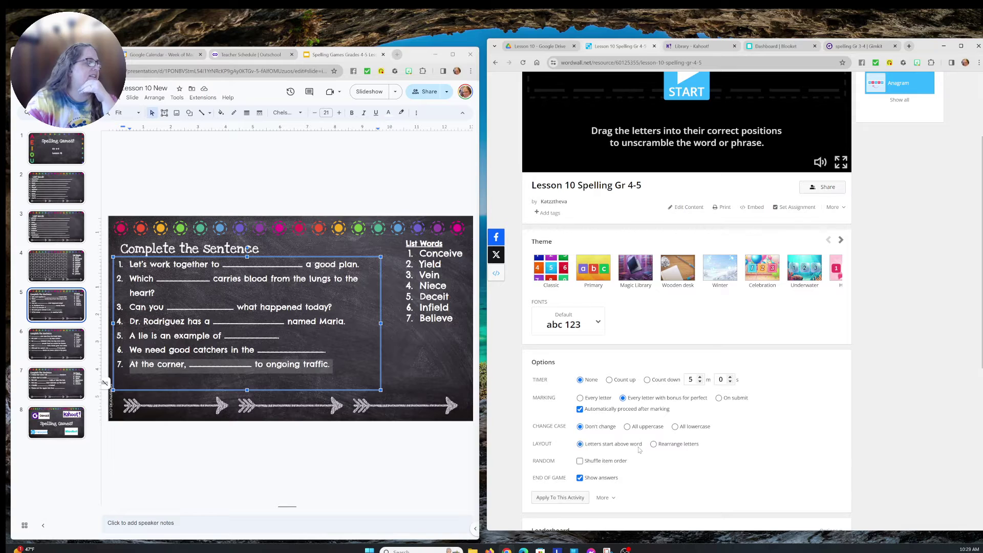
pyautogui.scroll(-2, 639, 449)
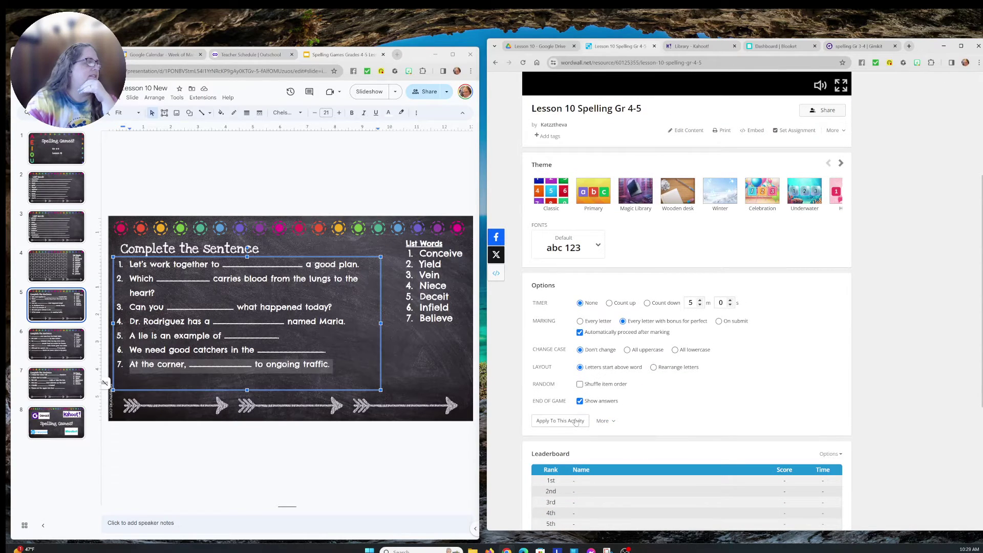
pyautogui.click(576, 421)
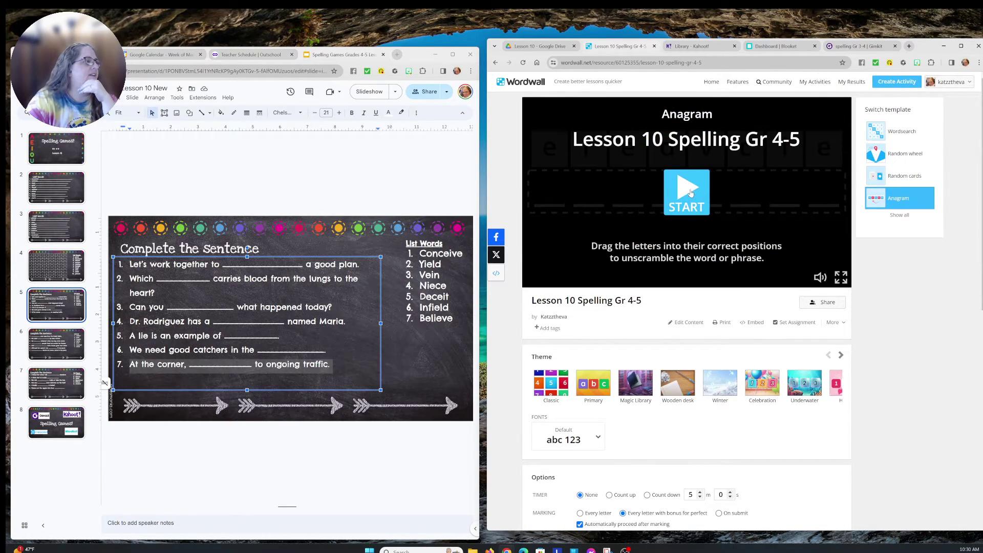
# - Start the Anagram, spell 'received' from the letter tiles, and go back to My Activities
pyautogui.click(686, 193)
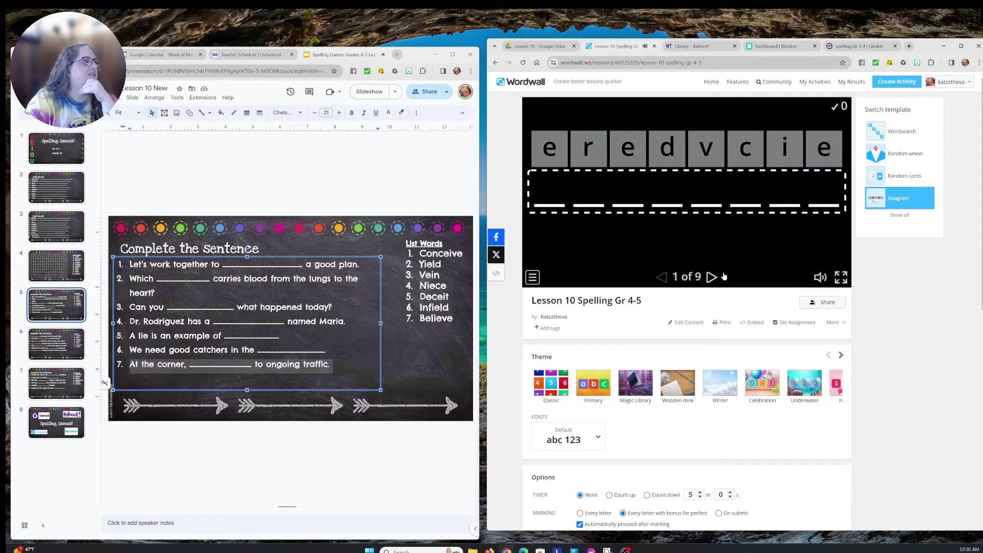
pyautogui.moveTo(667, 149); pyautogui.dragTo(550, 190)
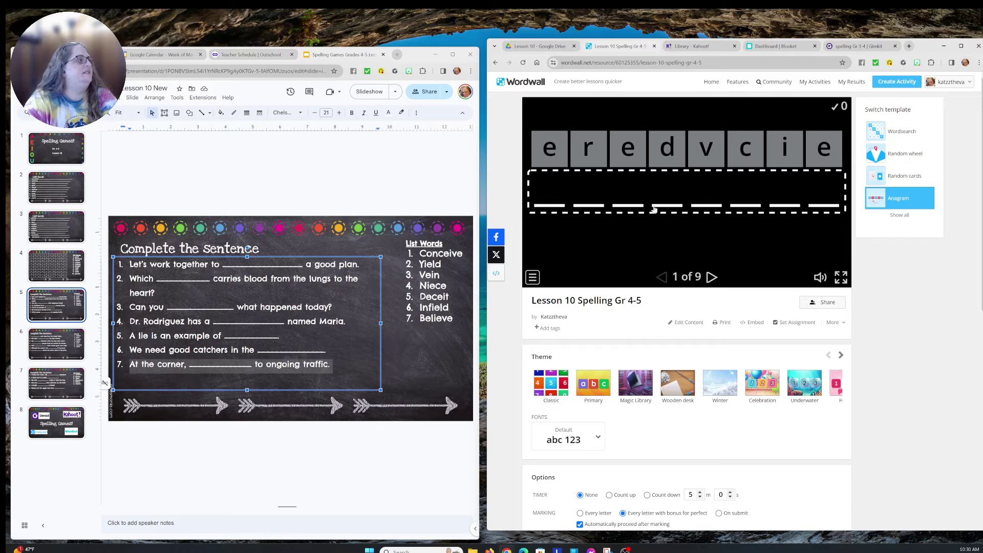
pyautogui.click(593, 147)
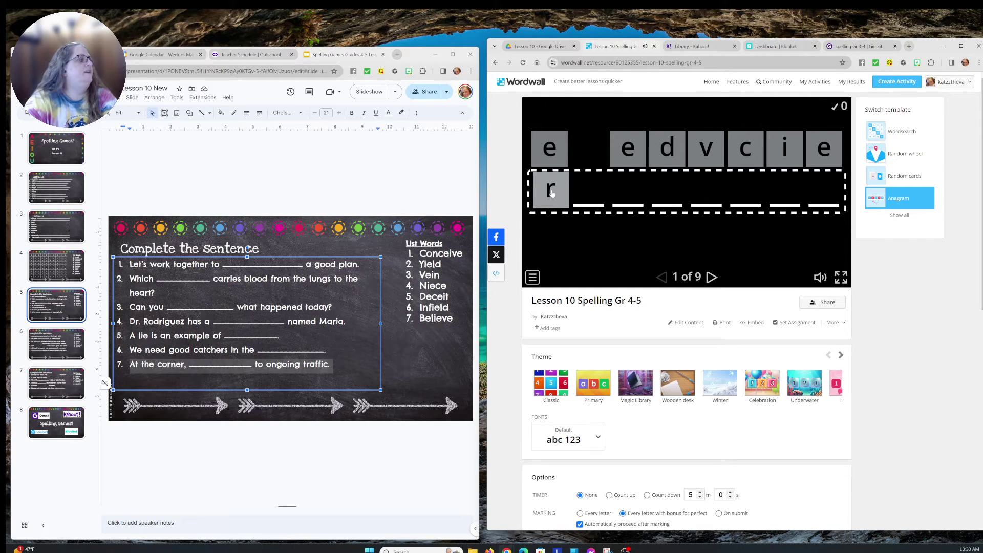
pyautogui.click(629, 148)
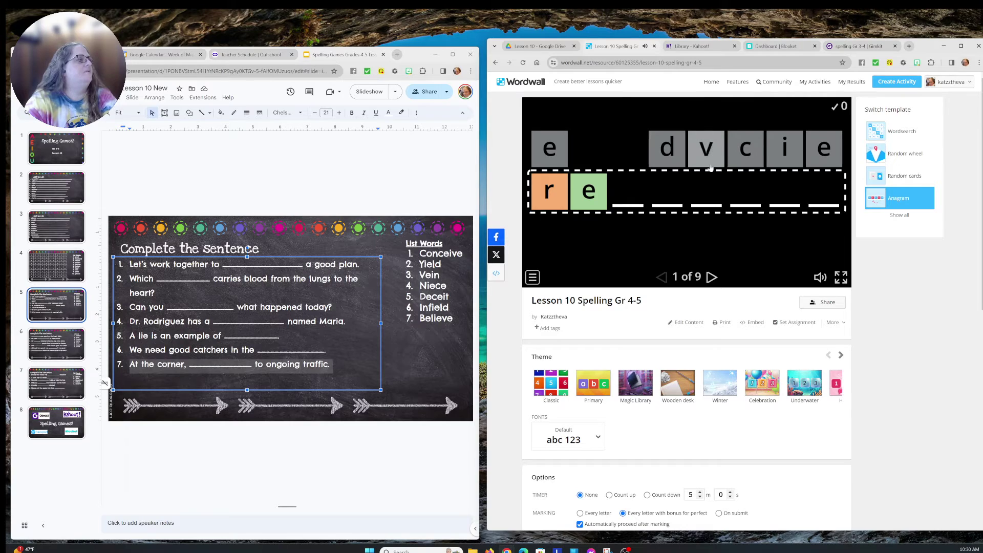
pyautogui.click(750, 149)
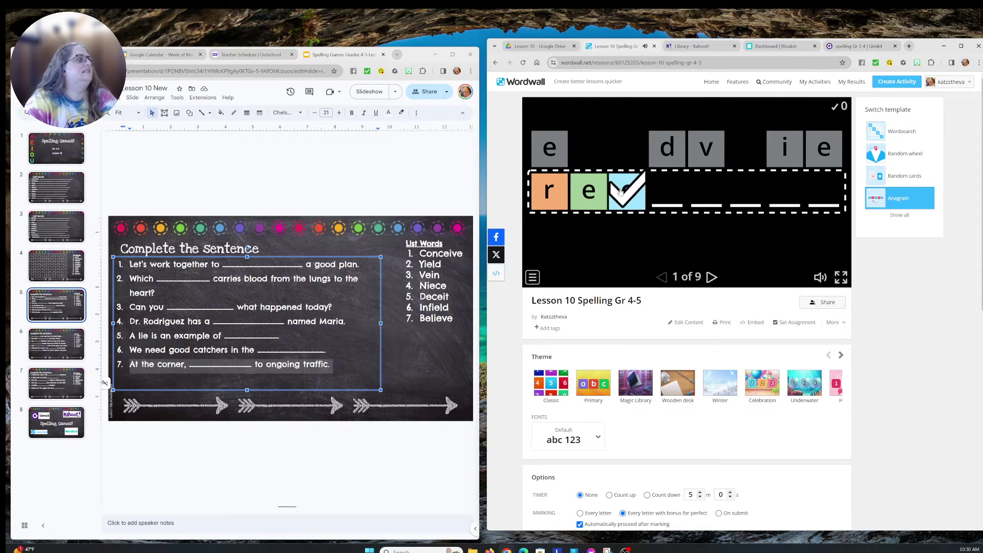
pyautogui.click(560, 148)
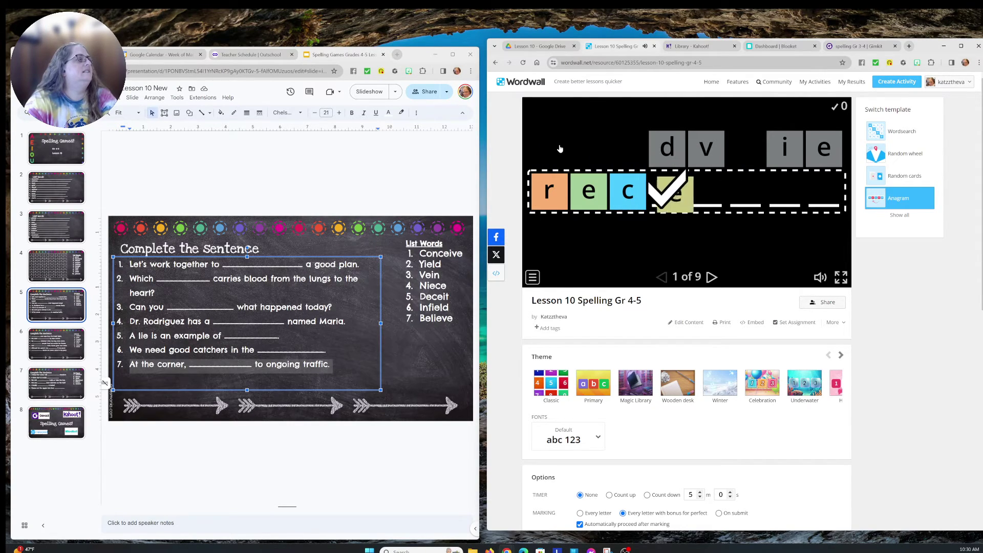
pyautogui.click(784, 148)
pyautogui.click(721, 151)
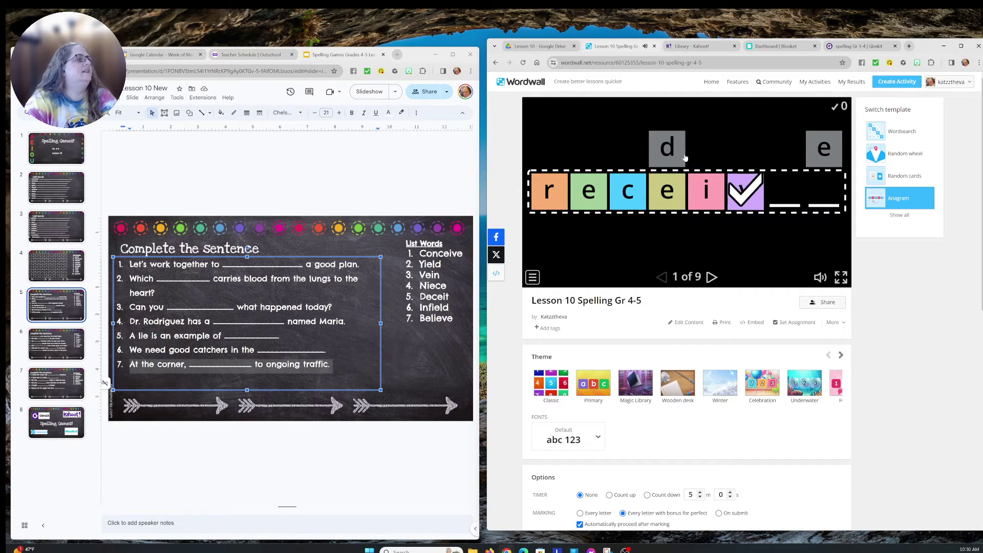
pyautogui.press('e')
pyautogui.press('d')
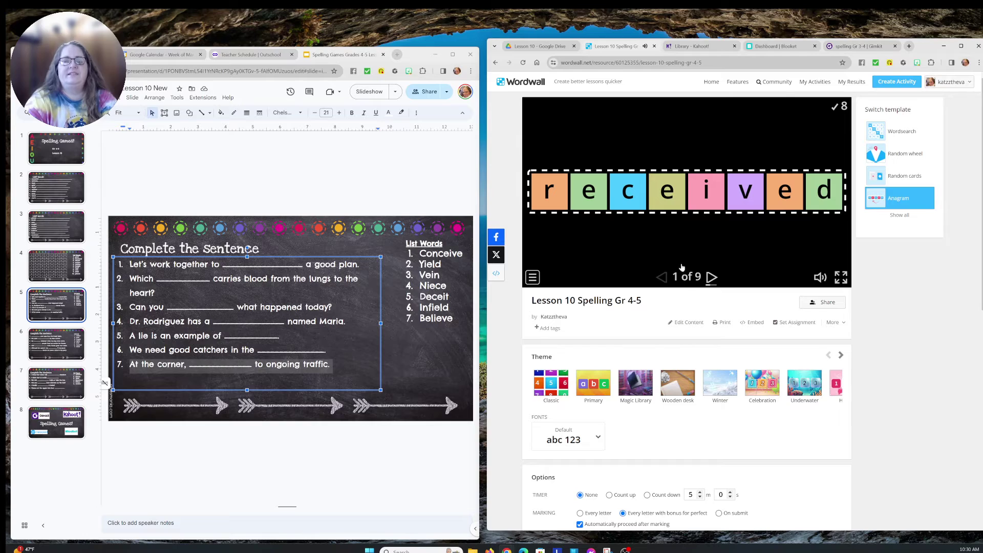
pyautogui.click(813, 82)
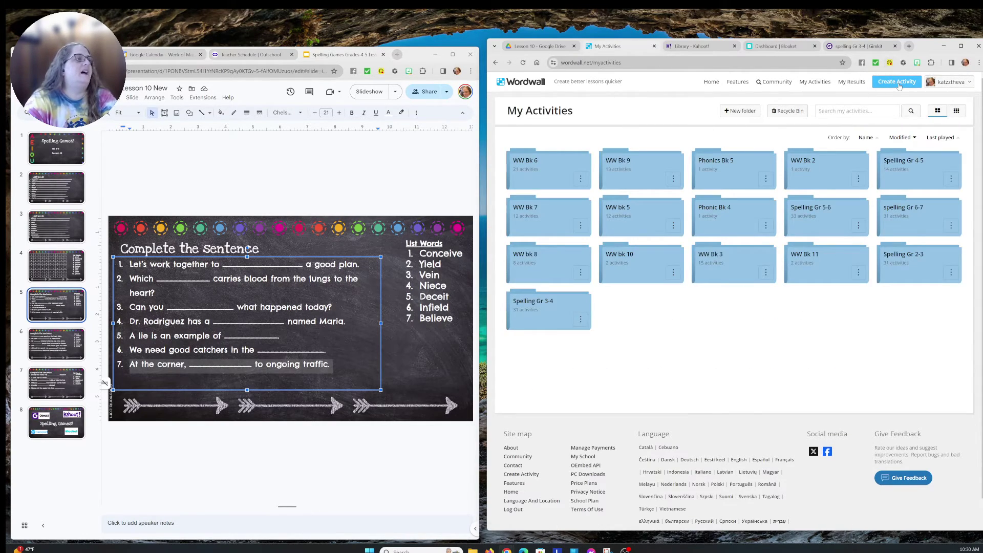
# - Start a new activity and browse the template list from Match up to Maths generator
pyautogui.click(898, 83)
pyautogui.scroll(-2, 760, 326)
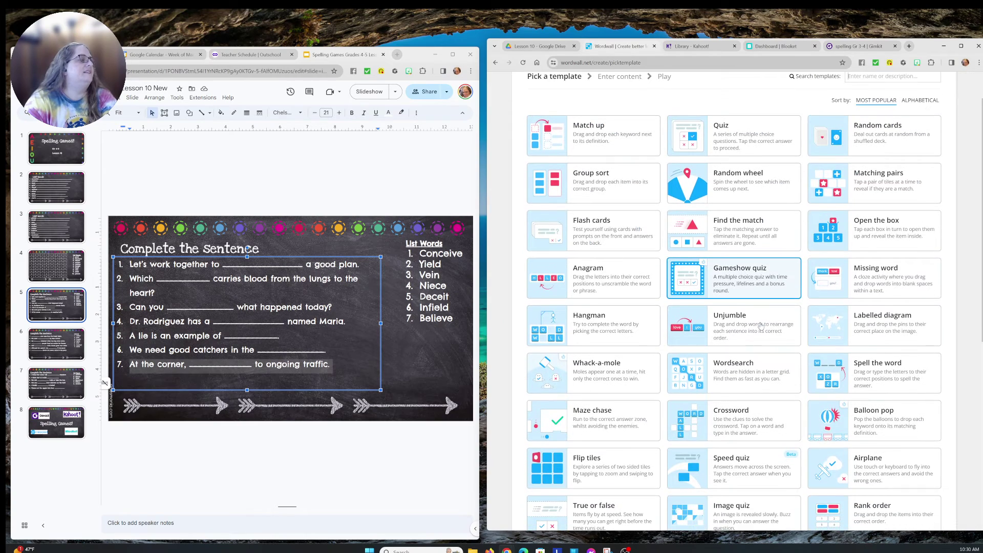
pyautogui.scroll(-1, 760, 326)
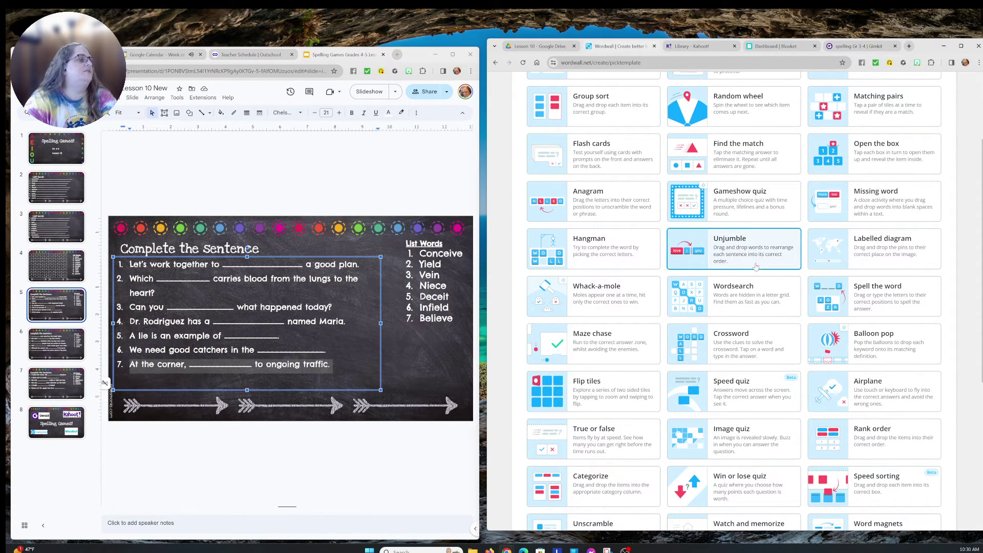
pyautogui.scroll(-4, 756, 266)
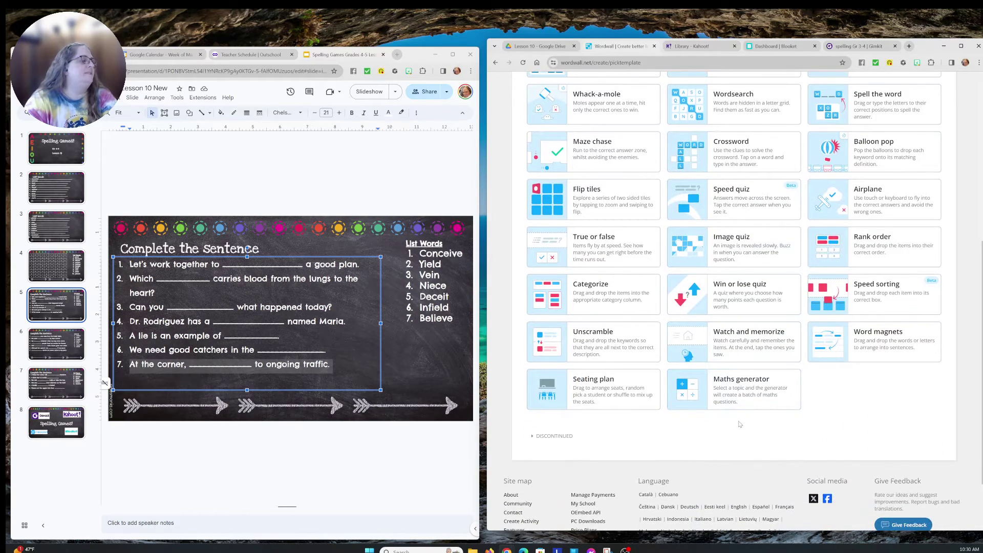